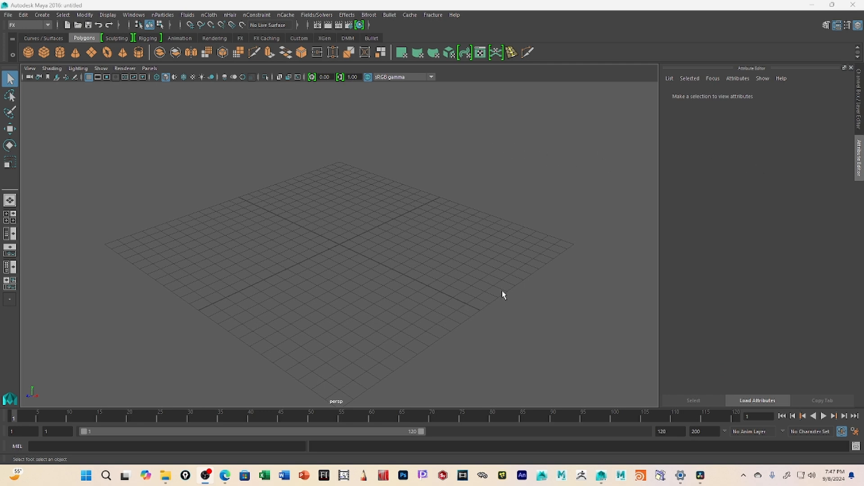
# Create a polygon cylinder at the grid centre with a radius of 0.1 and a height of 10
pyautogui.keyDown('alt'); pyautogui.moveTo(500, 289); pyautogui.dragTo(399, 285); pyautogui.keyUp('alt')
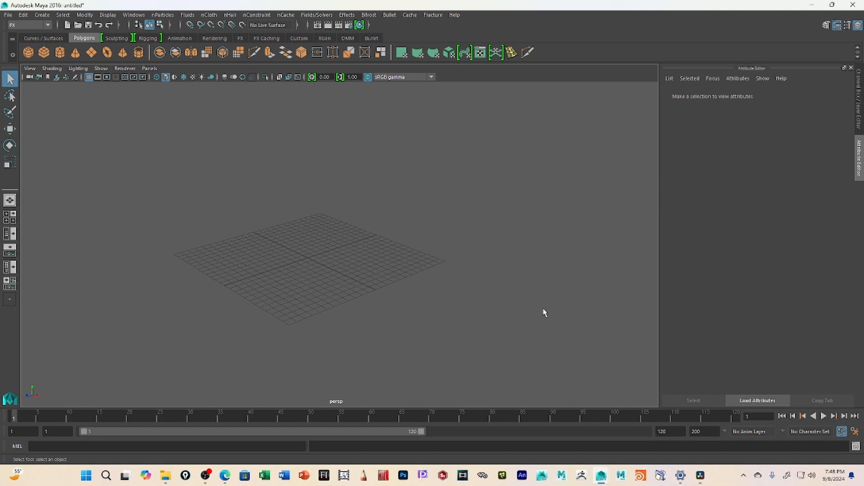
pyautogui.keyDown('alt'); pyautogui.moveTo(550, 313); pyautogui.dragTo(511, 303); pyautogui.keyUp('alt')
pyautogui.keyDown('alt'); pyautogui.moveTo(423, 288); pyautogui.dragTo(546, 309); pyautogui.keyUp('alt')
pyautogui.click(60, 53)
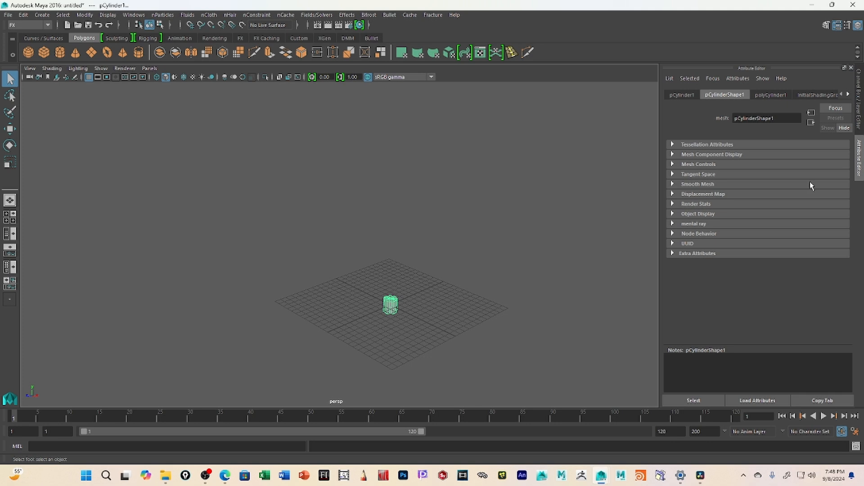
pyautogui.click(860, 127)
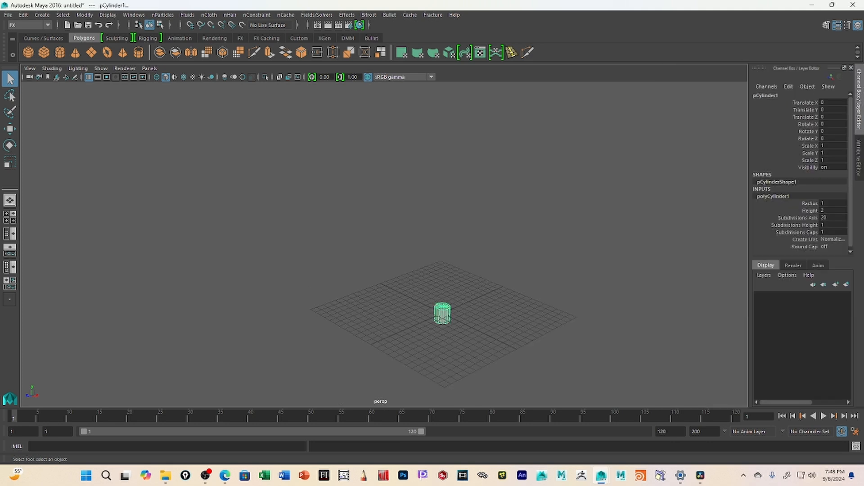
pyautogui.doubleClick(839, 203)
pyautogui.write('0.1')
pyautogui.press('Return')
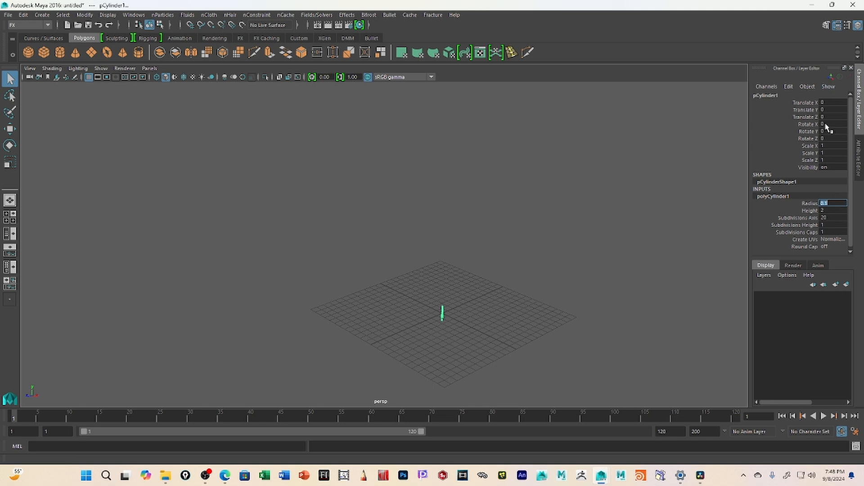
pyautogui.doubleClick(838, 210)
pyautogui.write('10')
pyautogui.press('Return')
# Move the cylinder's pivot point to its base, snapping it to a bottom vertex
pyautogui.press('w')
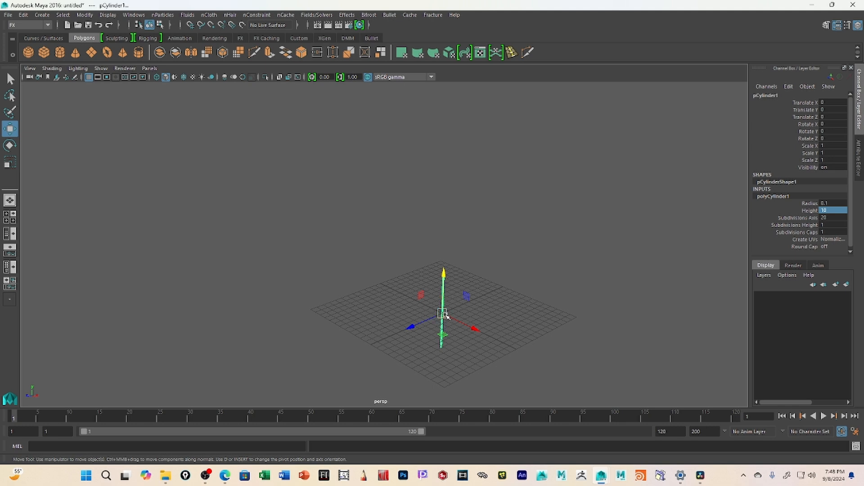
pyautogui.press('d')
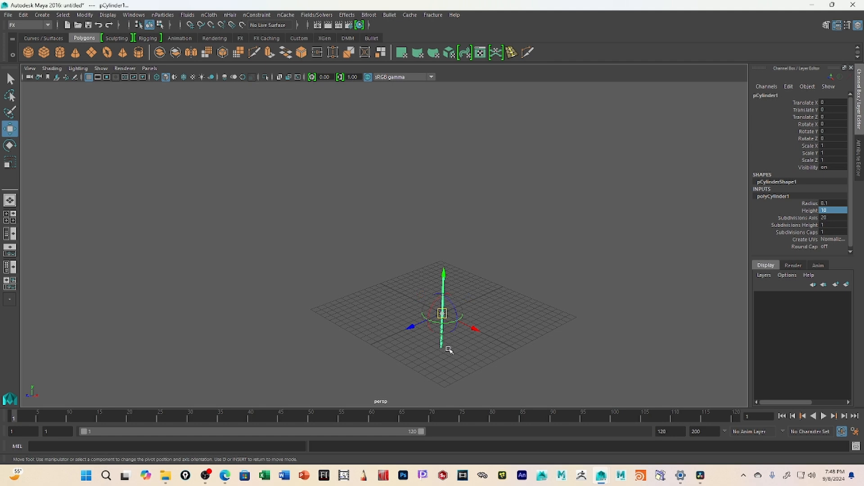
pyautogui.press('v')
pyautogui.moveTo(441, 349); pyautogui.dragTo(441, 349, button='middle')
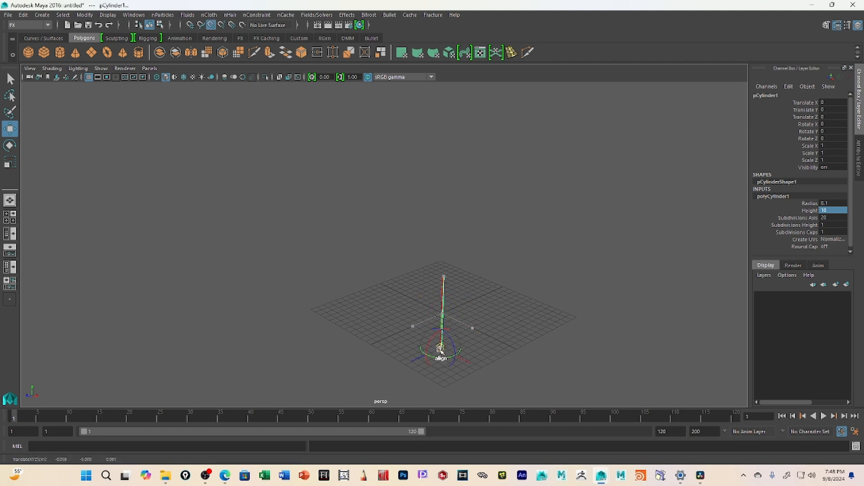
# Raise the cylinder so its base rests on the grid, at a Translate Y of about 5.04
pyautogui.press('space')
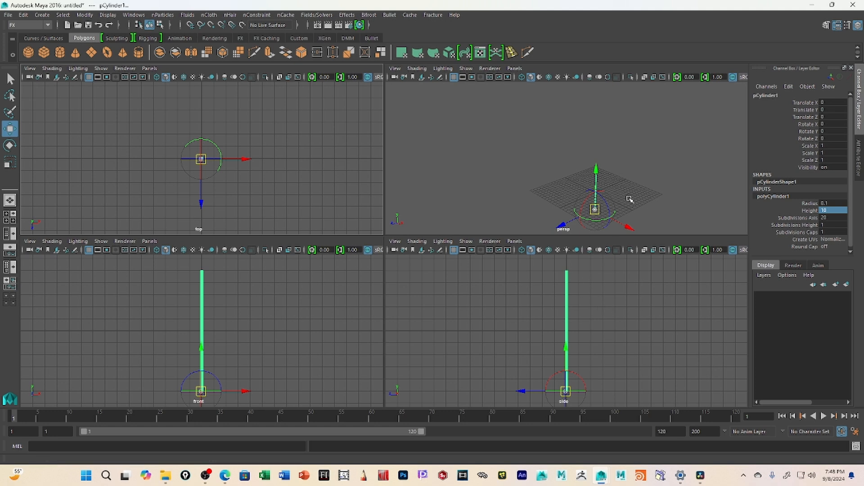
pyautogui.press('d')
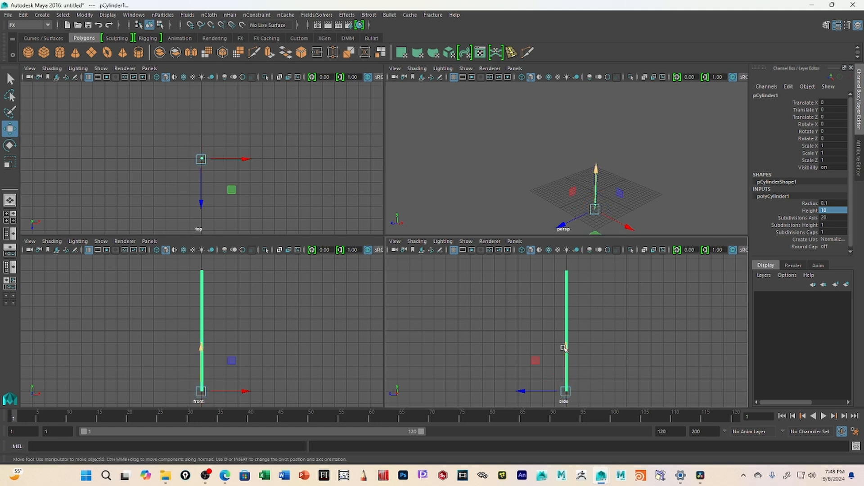
pyautogui.moveTo(564, 348); pyautogui.dragTo(568, 288)
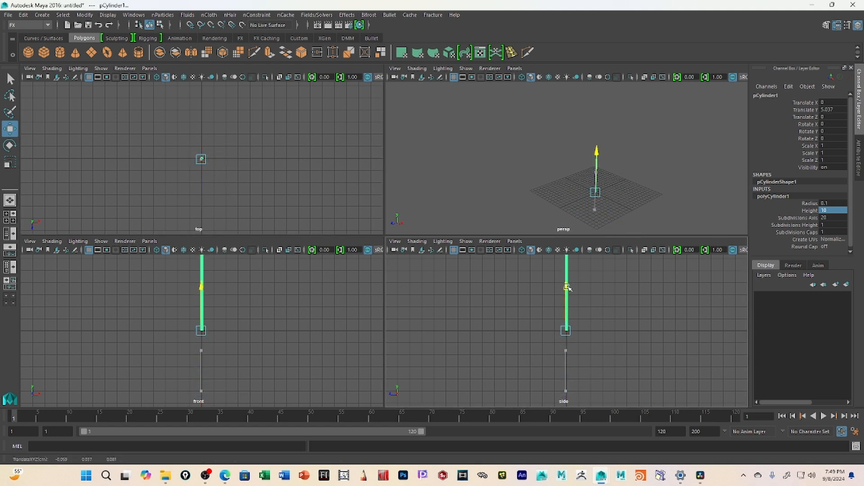
pyautogui.press('space')
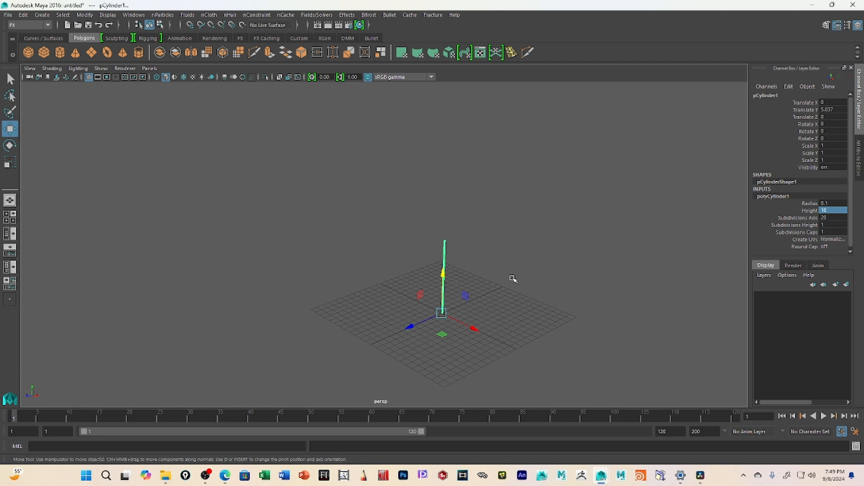
# Scale the cylinder uniformly from its base to about 1.96 to form a taller flagpole
pyautogui.press('r')
pyautogui.moveTo(441, 313); pyautogui.dragTo(519, 317)
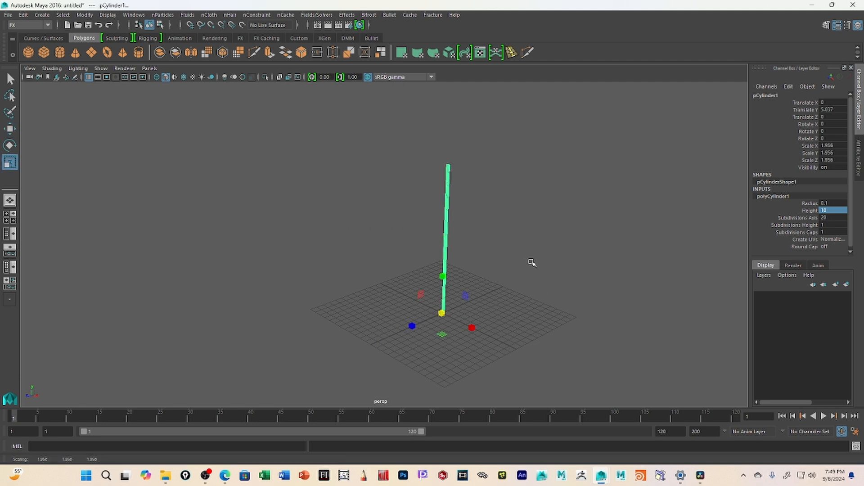
pyautogui.keyDown('alt'); pyautogui.moveTo(550, 262); pyautogui.dragTo(515, 257, button='middle'); pyautogui.keyUp('alt')
pyautogui.keyDown('alt'); pyautogui.moveTo(514, 257); pyautogui.dragTo(540, 251); pyautogui.keyUp('alt')
pyautogui.click(523, 241)
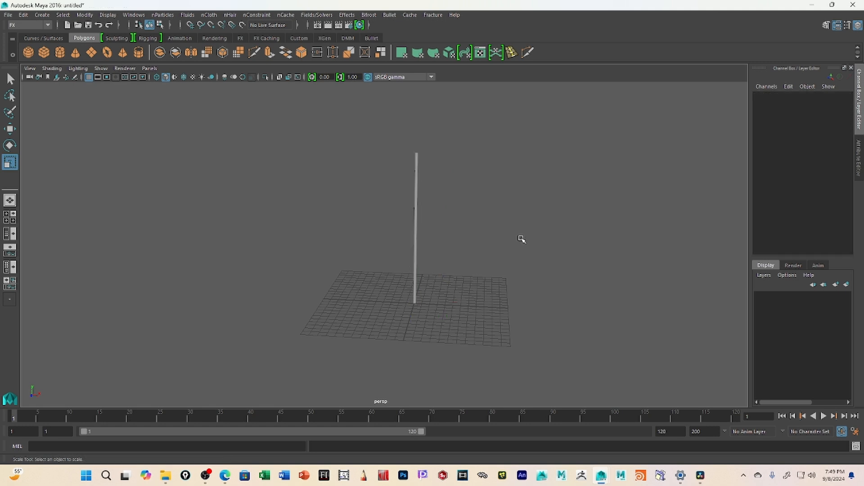
# Create a polygon plane at the pole's base and scale it uniformly to about 14.2
pyautogui.click(417, 201)
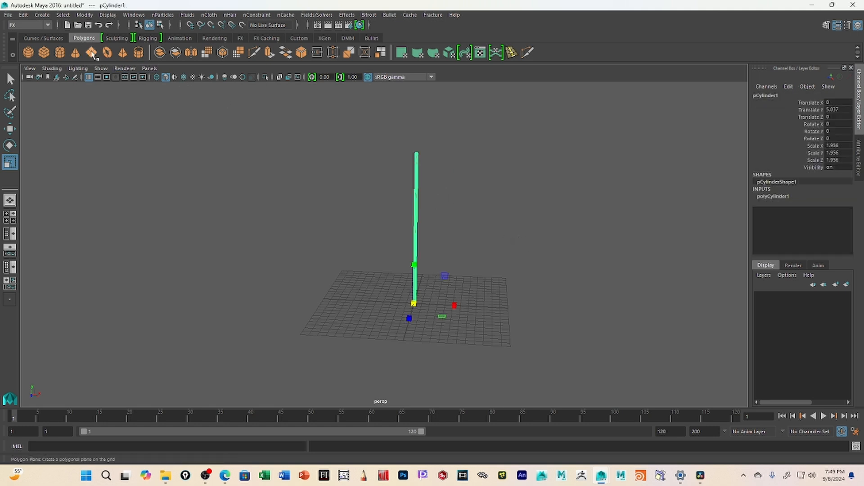
pyautogui.click(92, 53)
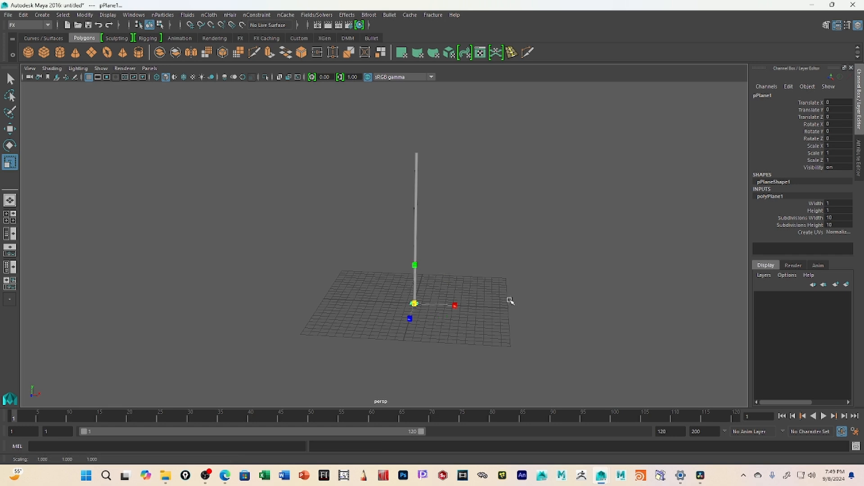
pyautogui.moveTo(419, 307); pyautogui.dragTo(465, 304)
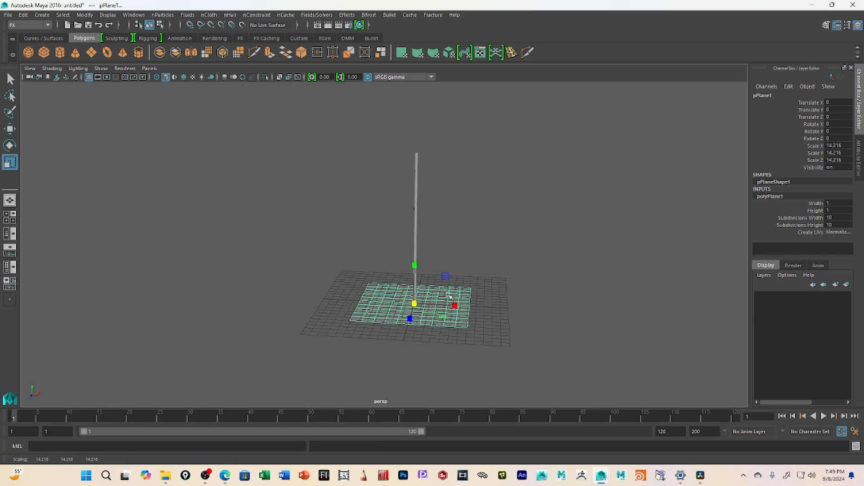
# Rotate the plane upright with Rotate X set to 90
pyautogui.press('e')
pyautogui.moveTo(413, 279); pyautogui.dragTo(414, 239)
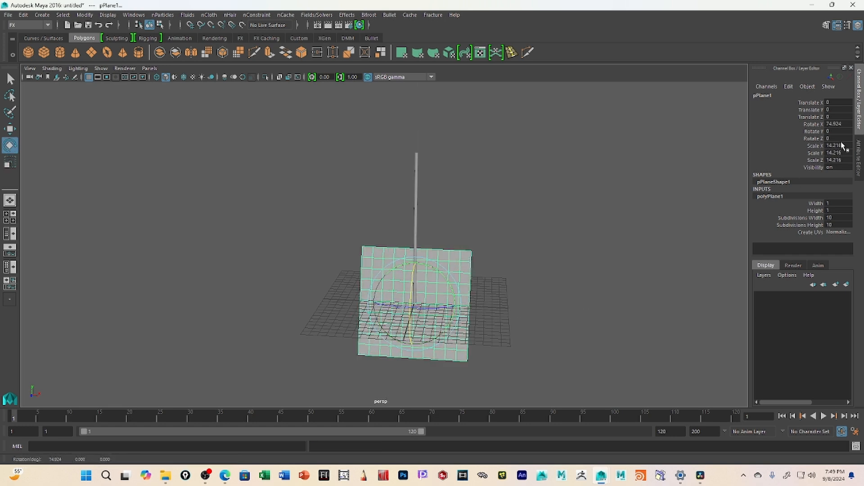
pyautogui.doubleClick(838, 124)
pyautogui.write('90')
pyautogui.press('Return')
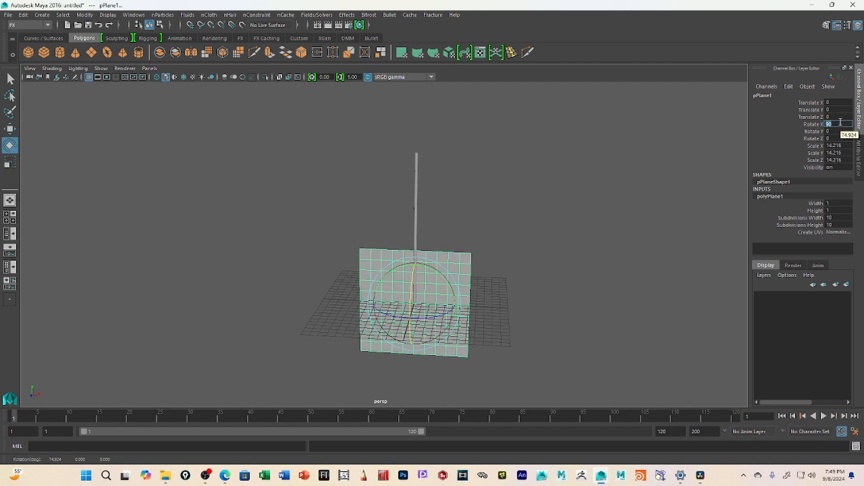
# Move the plane beside the upper pole, to about 7.4 in Translate X and 12.38 in Translate Y
pyautogui.press('w')
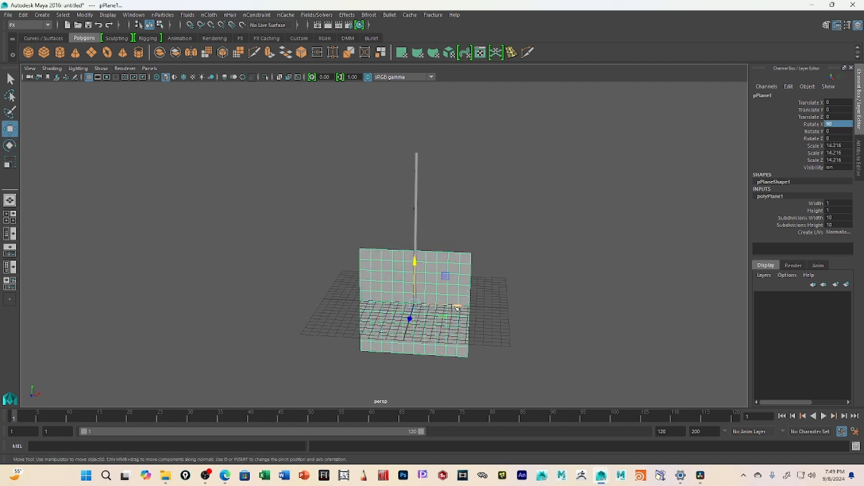
pyautogui.moveTo(458, 308); pyautogui.dragTo(516, 308)
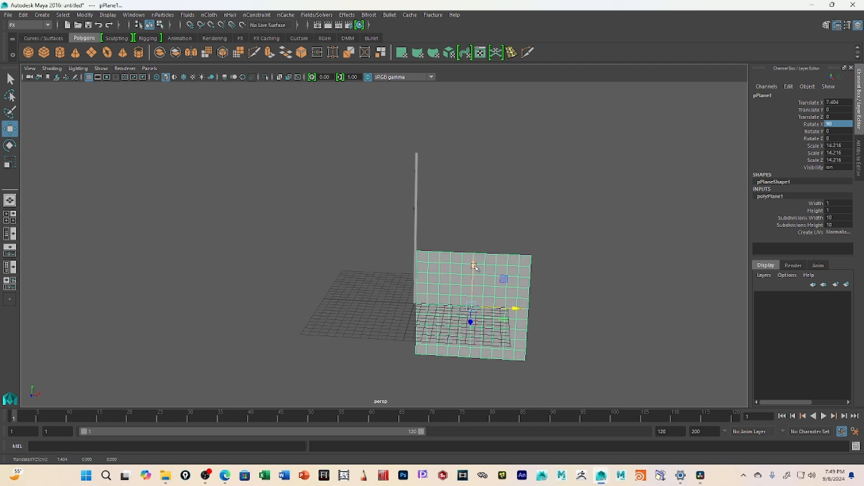
pyautogui.moveTo(475, 267); pyautogui.dragTo(478, 171)
# Shrink the plane uniformly to about 7.85, and reduce its Scale Z to about 4.05 for a rectangular flag shape
pyautogui.press('r')
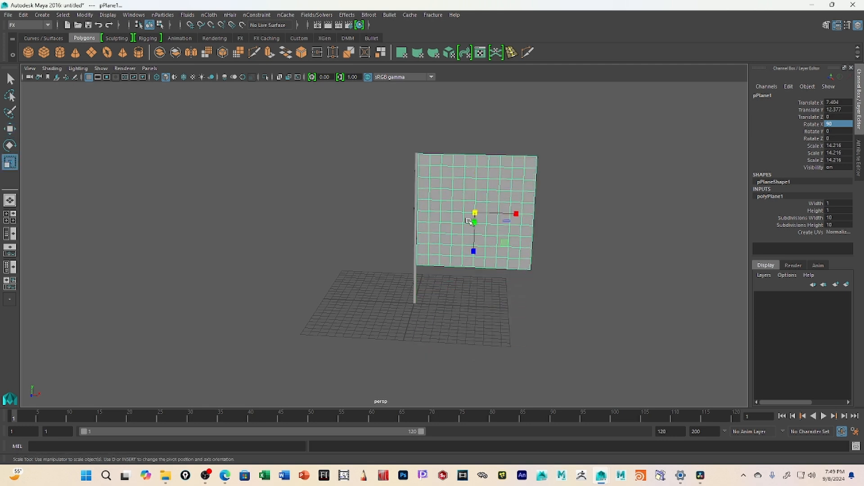
pyautogui.moveTo(475, 213); pyautogui.dragTo(440, 213)
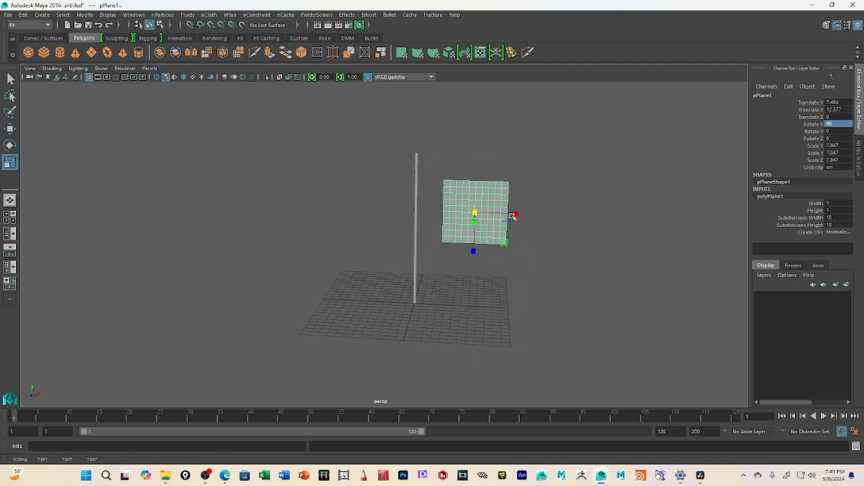
pyautogui.moveTo(473, 251); pyautogui.dragTo(478, 233)
# Position the flag plane against the pole near its top, at about 4.18 in Translate X and 16.68 in Translate Y
pyautogui.press('w')
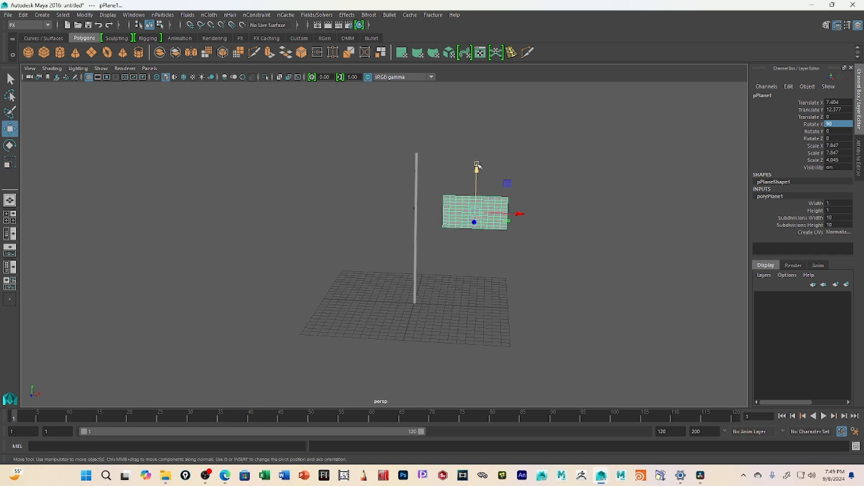
pyautogui.moveTo(477, 169); pyautogui.dragTo(478, 131)
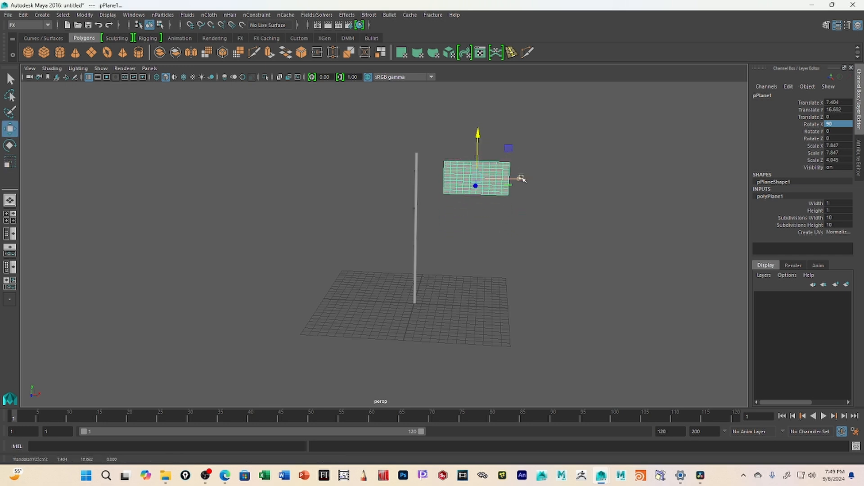
pyautogui.moveTo(523, 179); pyautogui.dragTo(498, 178)
# Set both the width and height subdivisions of the flag plane to 20
pyautogui.press('f')
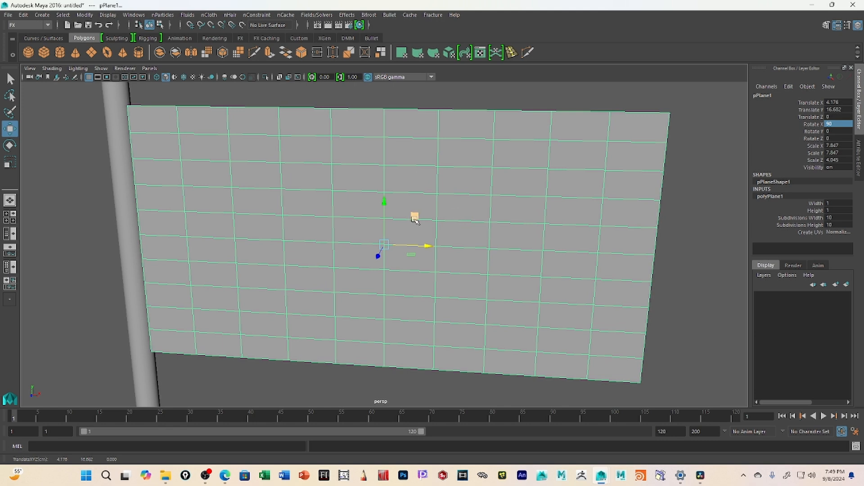
pyautogui.moveTo(508, 222)
pyautogui.keyDown('alt'); pyautogui.mouseDown()
pyautogui.moveTo(493, 216)
pyautogui.moveTo(498, 208)
pyautogui.mouseUp(); pyautogui.keyUp('alt')
pyautogui.moveTo(499, 207)
pyautogui.keyDown('alt'); pyautogui.mouseDown(button='right')
pyautogui.moveTo(507, 224)
pyautogui.moveTo(496, 220)
pyautogui.mouseUp(button='right'); pyautogui.keyUp('alt')
pyautogui.keyDown('alt'); pyautogui.moveTo(533, 256); pyautogui.dragTo(514, 217, button='middle'); pyautogui.keyUp('alt')
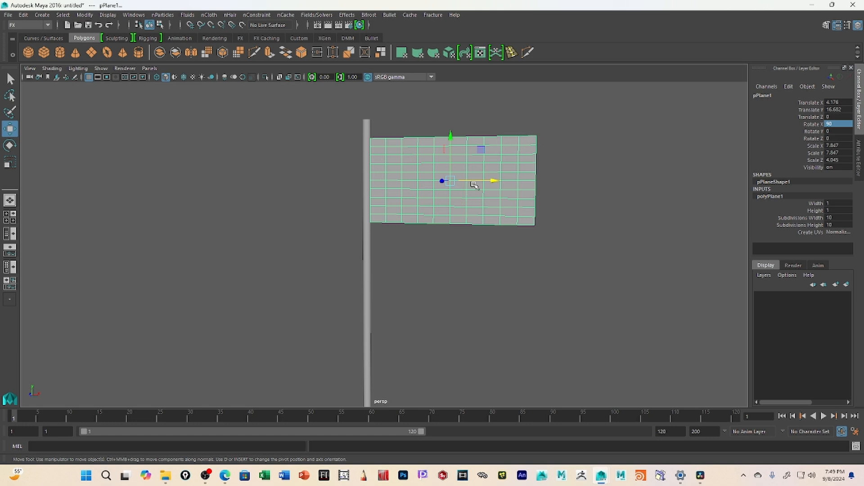
pyautogui.click(783, 218)
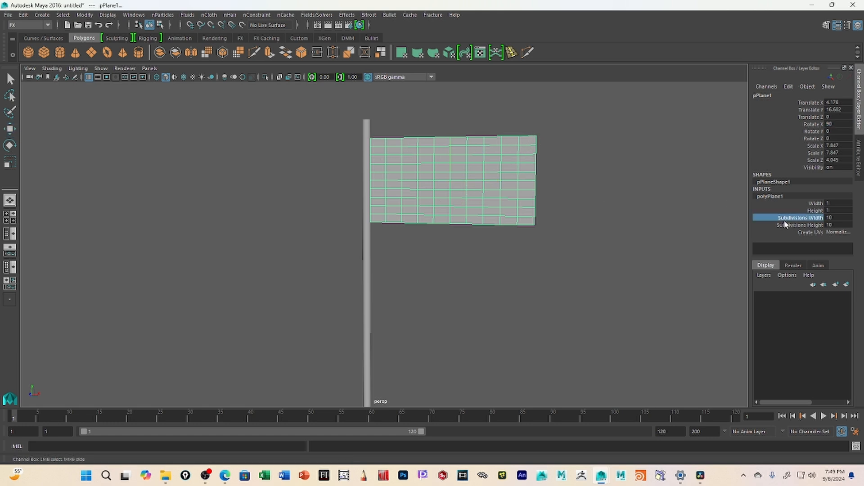
pyautogui.keyDown('shift'); pyautogui.click(787, 225); pyautogui.keyUp('shift')
pyautogui.moveTo(613, 223); pyautogui.dragTo(655, 223, button='middle')
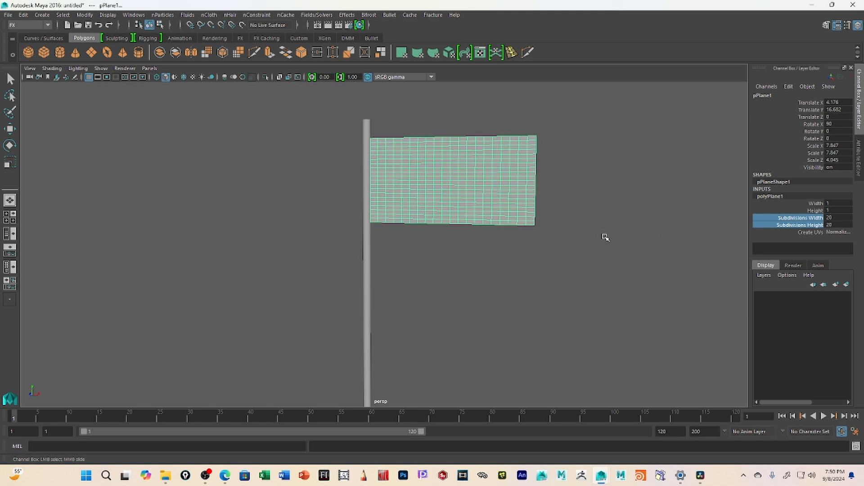
# Delete the construction history of the flag plane
pyautogui.keyDown('alt'); pyautogui.moveTo(603, 237); pyautogui.dragTo(452, 224, button='right'); pyautogui.keyUp('alt')
pyautogui.keyDown('alt'); pyautogui.moveTo(521, 232); pyautogui.dragTo(540, 187, button='middle'); pyautogui.keyUp('alt')
pyautogui.keyDown('alt'); pyautogui.moveTo(540, 187); pyautogui.dragTo(555, 226); pyautogui.keyUp('alt')
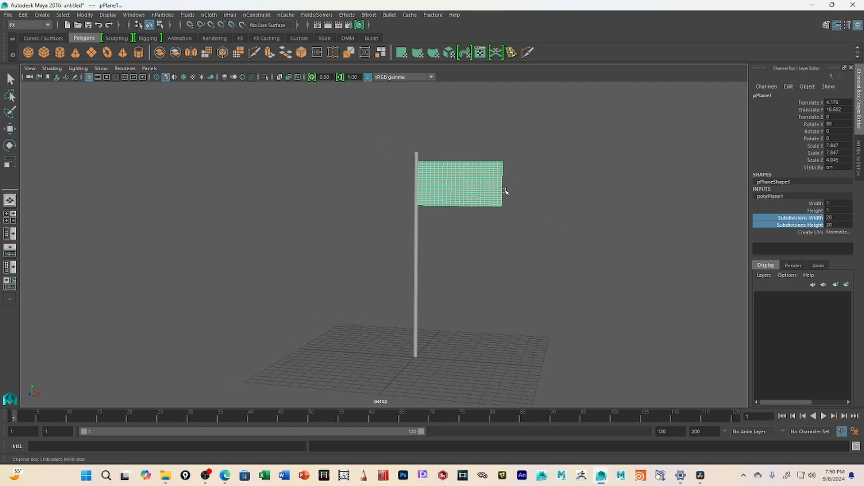
pyautogui.click(25, 15)
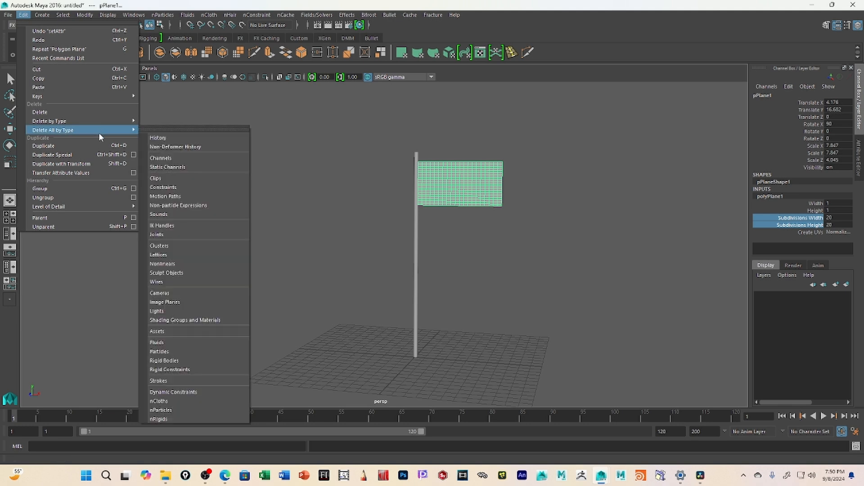
pyautogui.moveTo(103, 121)
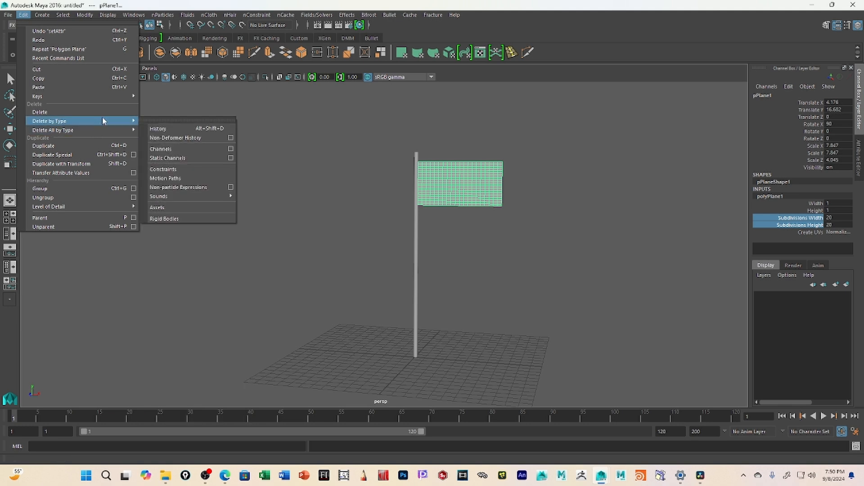
pyautogui.click(180, 131)
# Freeze the flag plane's transformations
pyautogui.press('w')
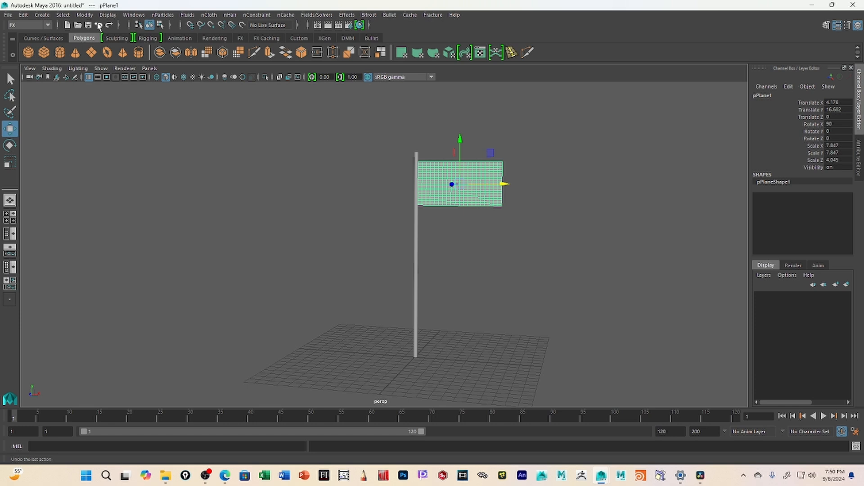
pyautogui.click(86, 16)
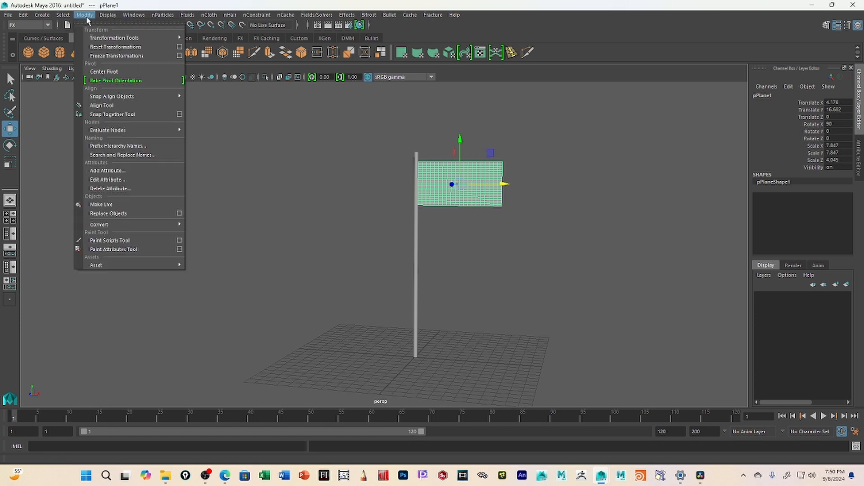
pyautogui.click(125, 57)
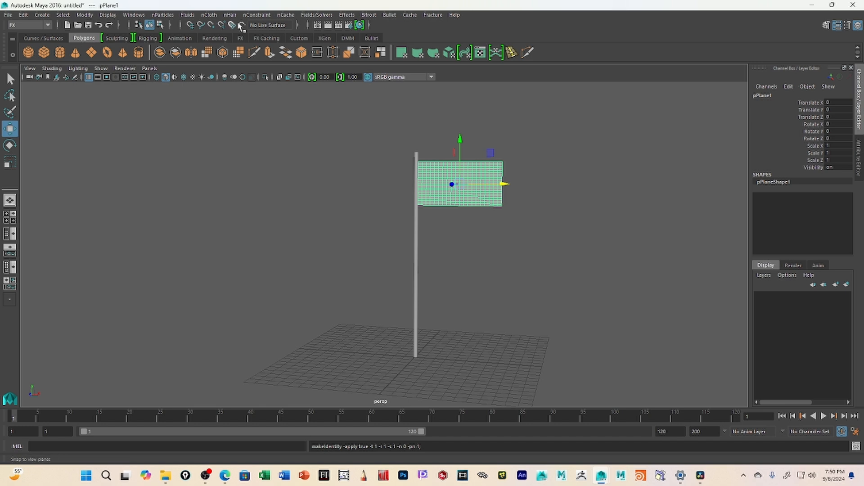
# Convert the flag plane into an nCloth object and test-play its simulation, returning to the first frame
pyautogui.click(209, 15)
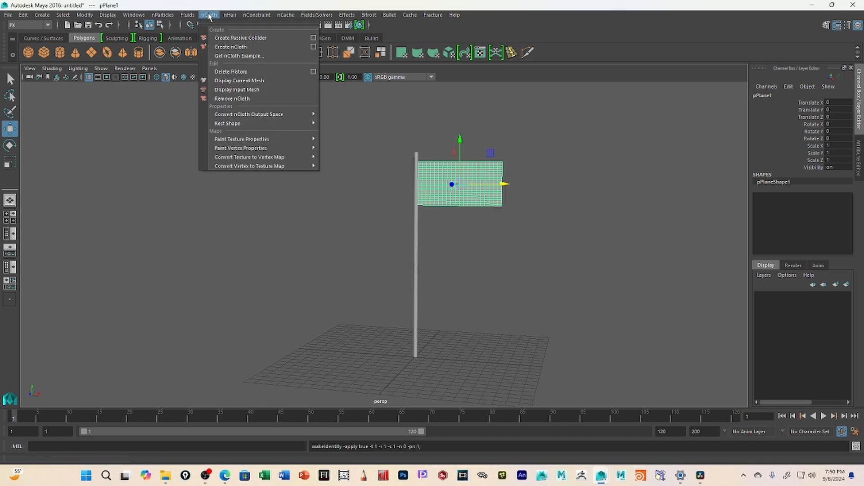
pyautogui.click(250, 47)
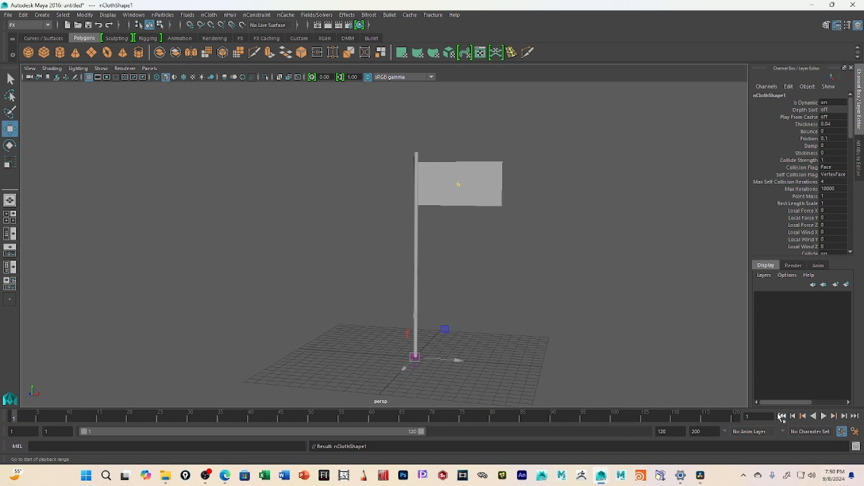
pyautogui.click(824, 416)
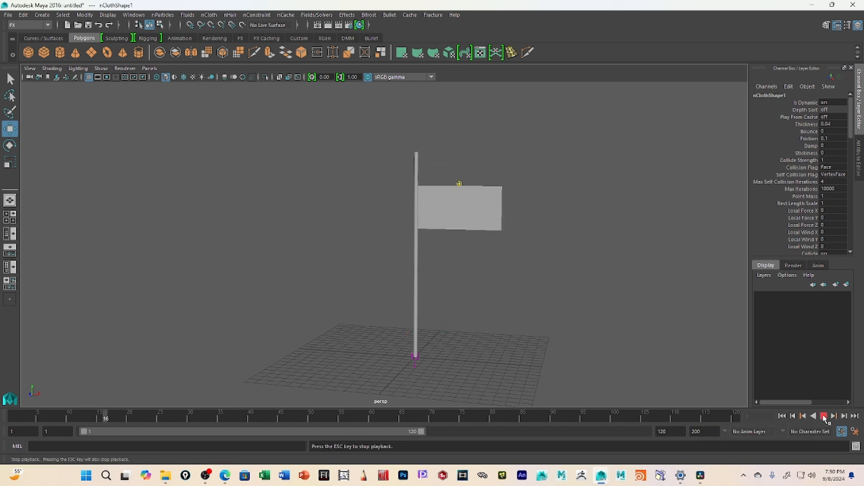
pyautogui.click(824, 417)
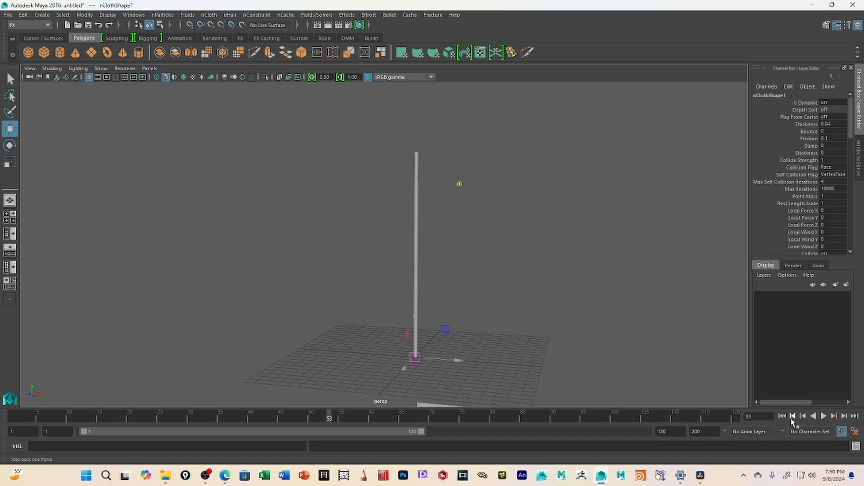
pyautogui.click(782, 417)
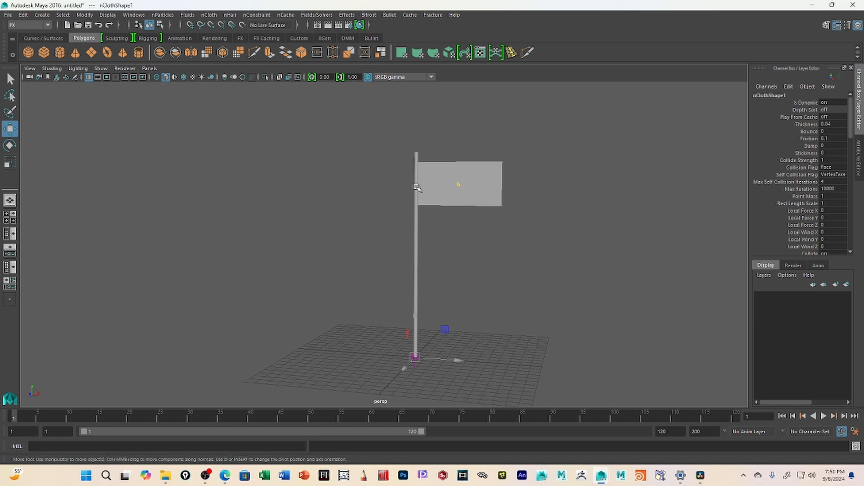
# Attach the flag's column of vertices nearest the pole to the pole cylinder with a Transform Constraint
pyautogui.click(448, 189)
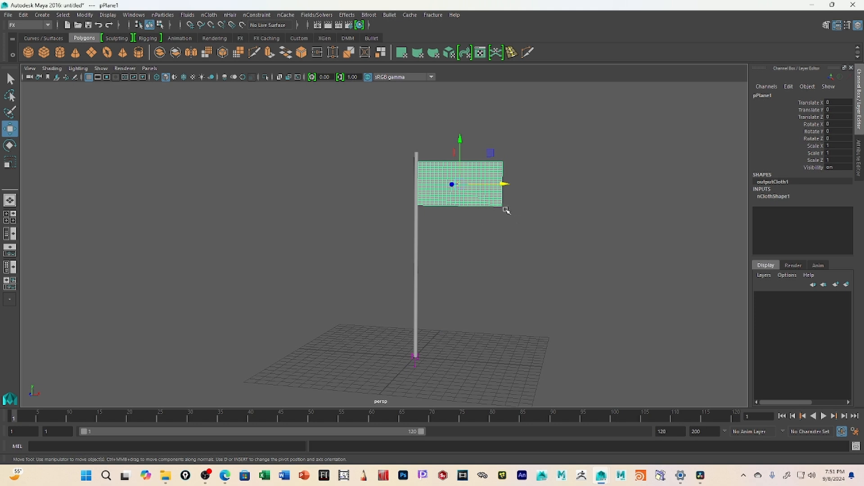
pyautogui.press('f')
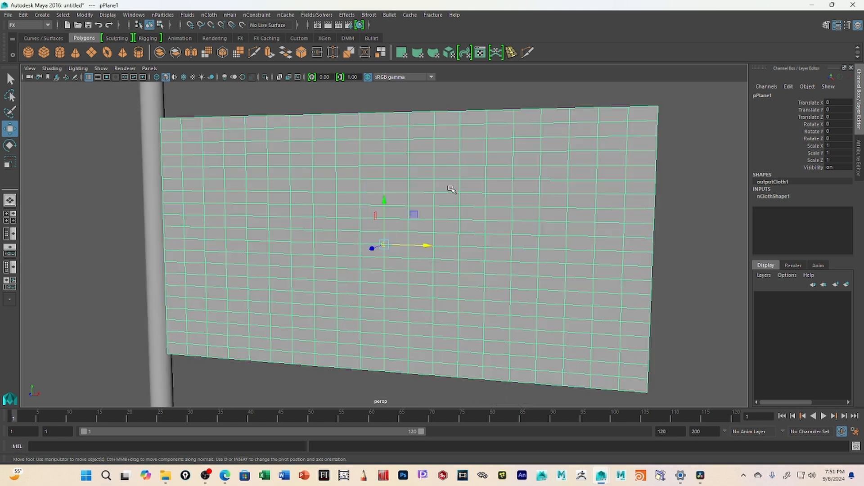
pyautogui.keyDown('alt'); pyautogui.moveTo(487, 208); pyautogui.dragTo(406, 194, button='right'); pyautogui.keyUp('alt')
pyautogui.keyDown('alt'); pyautogui.moveTo(394, 190); pyautogui.dragTo(439, 181); pyautogui.keyUp('alt')
pyautogui.keyDown('alt'); pyautogui.moveTo(455, 192); pyautogui.dragTo(543, 170, button='middle'); pyautogui.keyUp('alt')
pyautogui.keyDown('alt'); pyautogui.moveTo(498, 187); pyautogui.dragTo(454, 189, button='right'); pyautogui.keyUp('alt')
pyautogui.keyDown('alt'); pyautogui.moveTo(454, 187); pyautogui.dragTo(490, 177, button='middle'); pyautogui.keyUp('alt')
pyautogui.keyDown('alt'); pyautogui.moveTo(490, 177); pyautogui.dragTo(465, 181); pyautogui.keyUp('alt')
pyautogui.rightClick(462, 182)
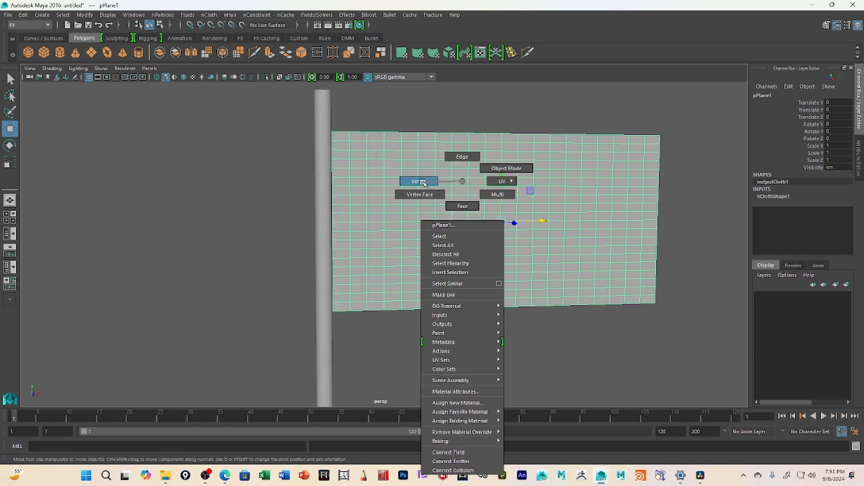
pyautogui.click(419, 181)
pyautogui.moveTo(297, 120); pyautogui.dragTo(339, 325)
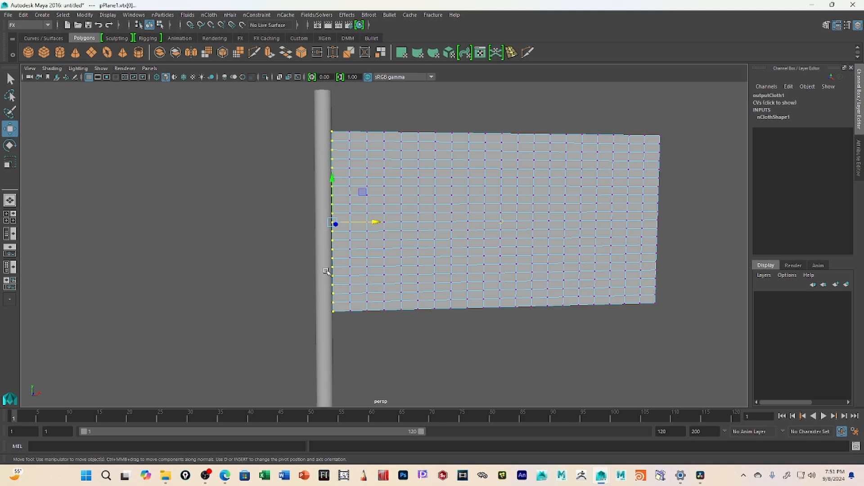
pyautogui.keyDown('shift'); pyautogui.click(319, 176); pyautogui.keyUp('shift')
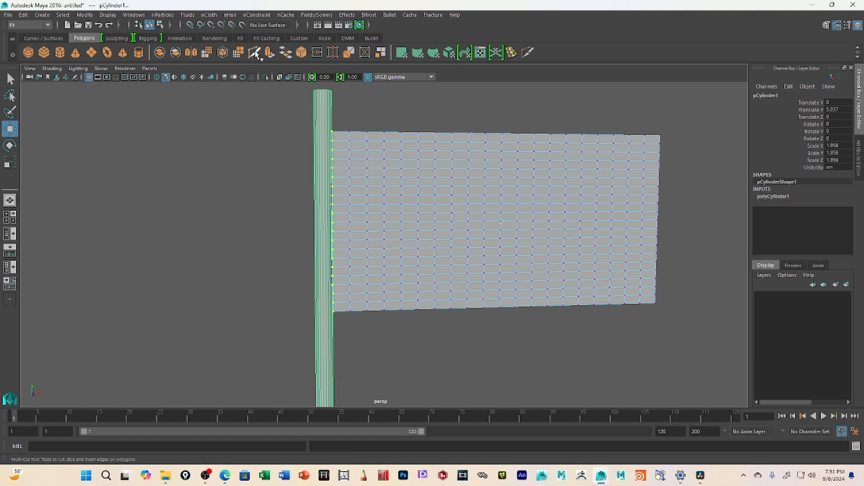
pyautogui.click(257, 15)
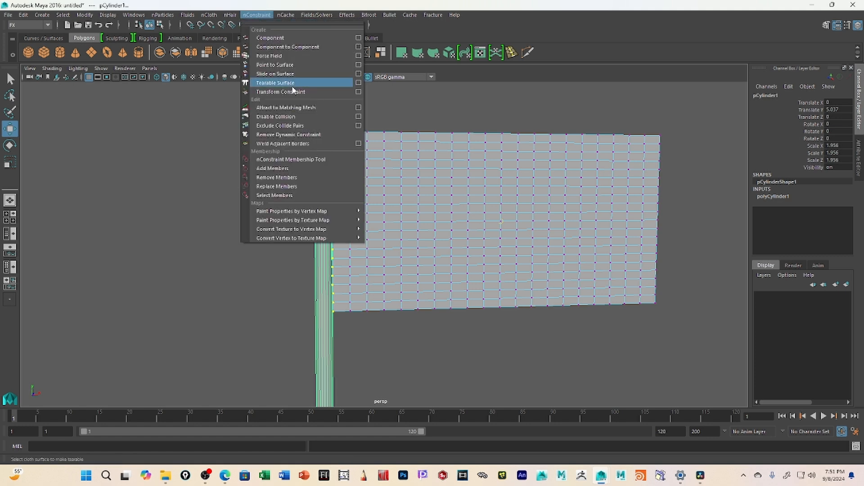
pyautogui.click(309, 93)
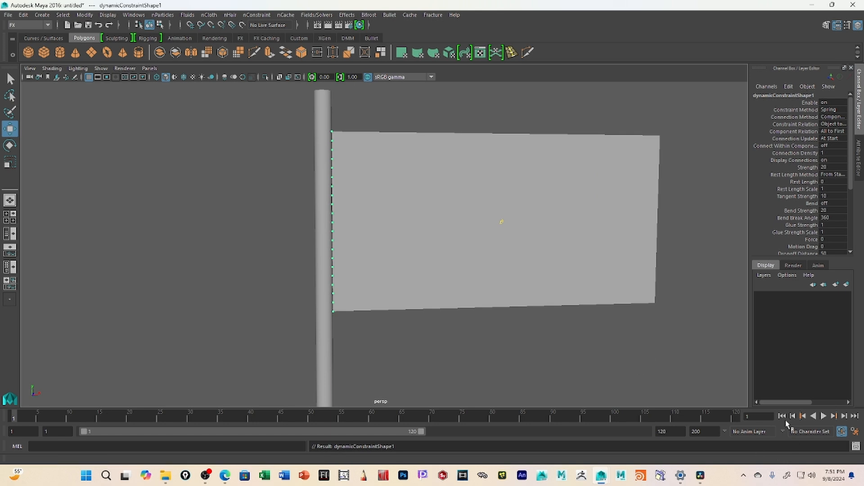
# Play the simulation of the constrained flag, stop it partway and examine the draped cloth from another angle
pyautogui.click(823, 417)
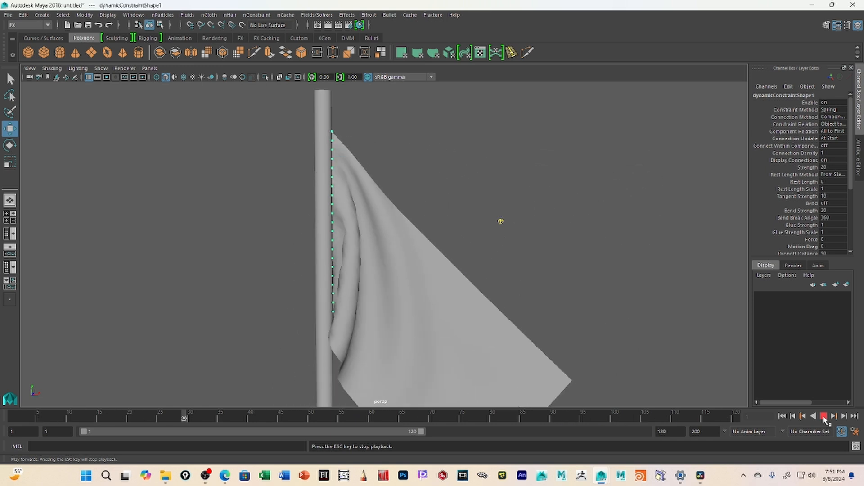
pyautogui.click(824, 417)
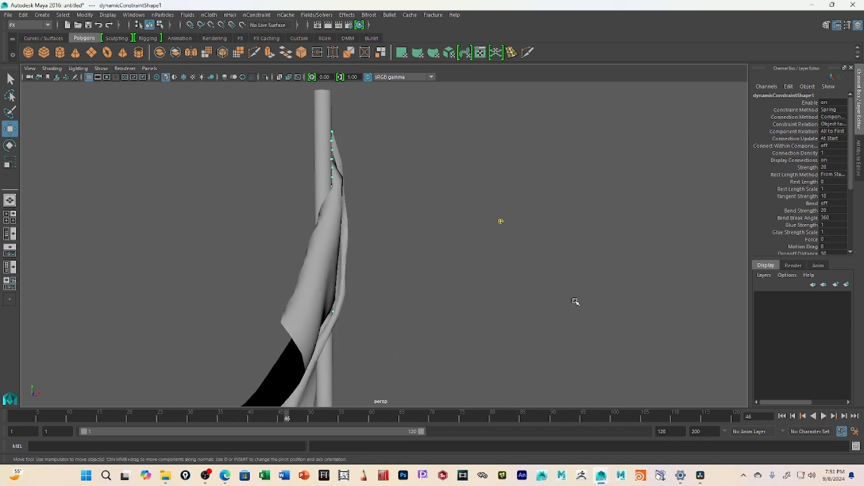
pyautogui.keyDown('alt'); pyautogui.moveTo(575, 303); pyautogui.dragTo(534, 275); pyautogui.keyUp('alt')
pyautogui.keyDown('alt'); pyautogui.moveTo(569, 280); pyautogui.dragTo(518, 282, button='right'); pyautogui.keyUp('alt')
pyautogui.keyDown('alt'); pyautogui.moveTo(518, 283); pyautogui.dragTo(505, 281, button='middle'); pyautogui.keyUp('alt')
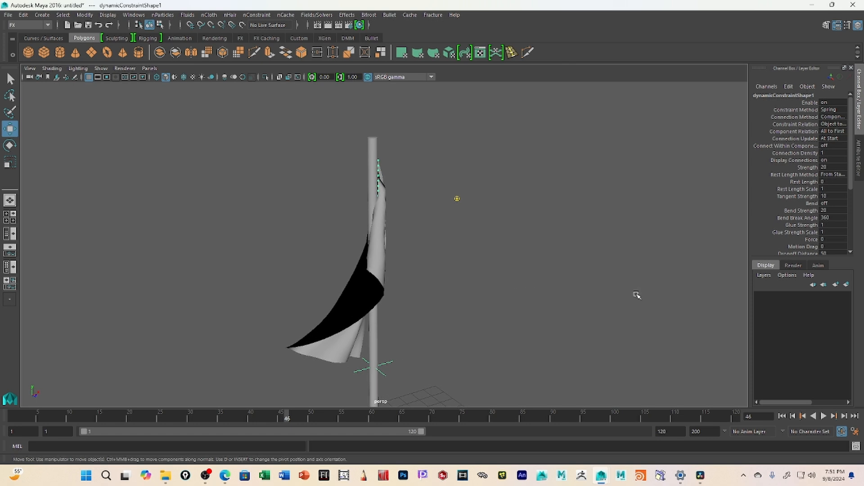
# Return to the first frame and extend the playback range to end at frame 720
pyautogui.click(782, 417)
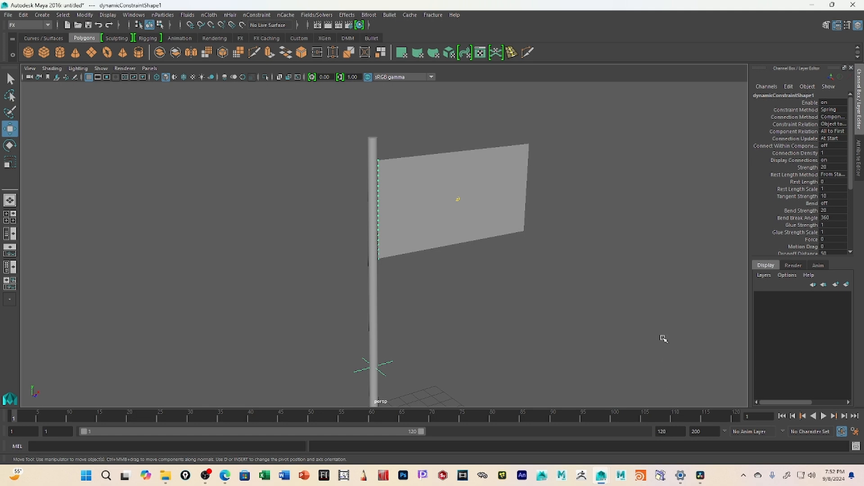
pyautogui.doubleClick(677, 432)
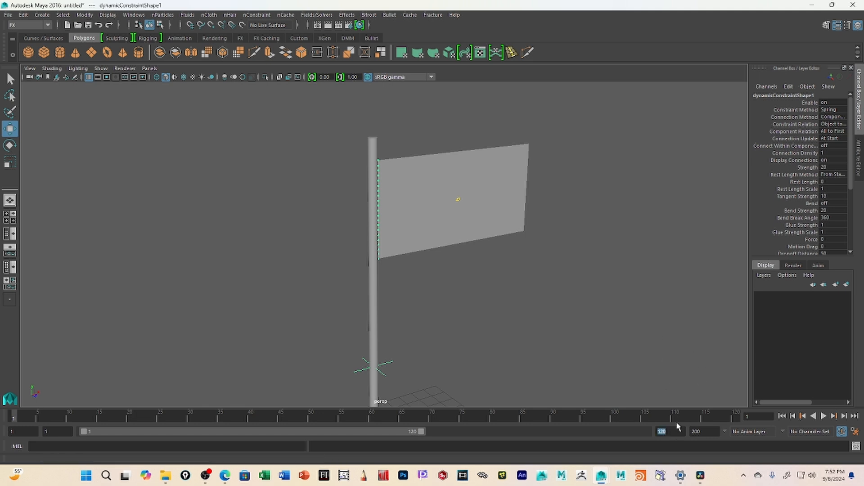
pyautogui.press('Return')
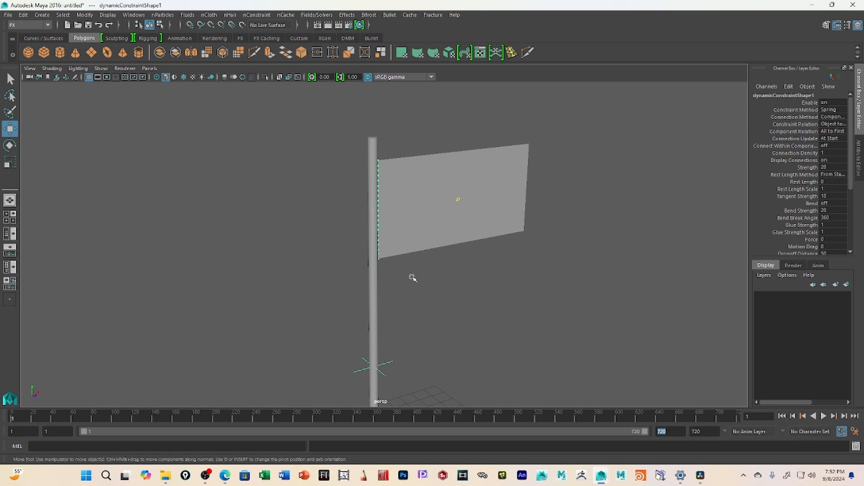
# Make the pole cylinder a passive collider for the nCloth flag
pyautogui.keyDown('alt'); pyautogui.moveTo(586, 354); pyautogui.dragTo(488, 335, button='right'); pyautogui.keyUp('alt')
pyautogui.keyDown('alt'); pyautogui.moveTo(488, 335); pyautogui.dragTo(532, 292, button='middle'); pyautogui.keyUp('alt')
pyautogui.keyDown('alt'); pyautogui.moveTo(533, 292); pyautogui.dragTo(455, 304, button='right'); pyautogui.keyUp('alt')
pyautogui.keyDown('alt'); pyautogui.moveTo(455, 304); pyautogui.dragTo(474, 316, button='middle'); pyautogui.keyUp('alt')
pyautogui.click(428, 320)
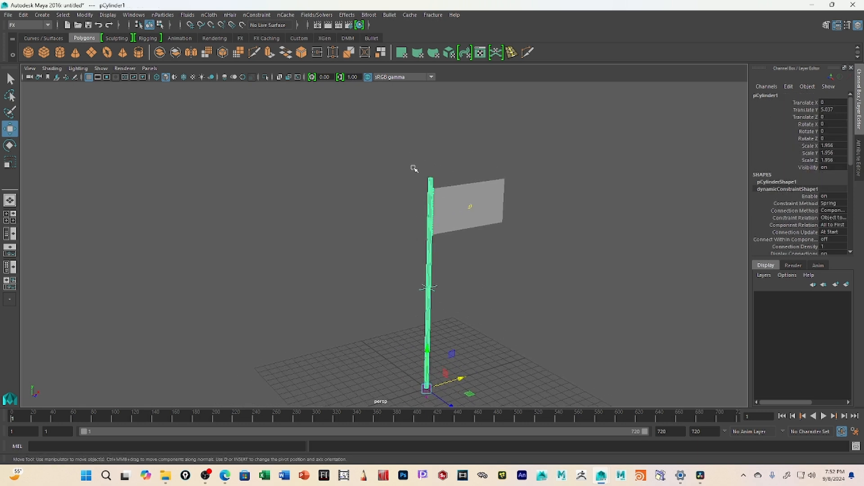
pyautogui.click(210, 14)
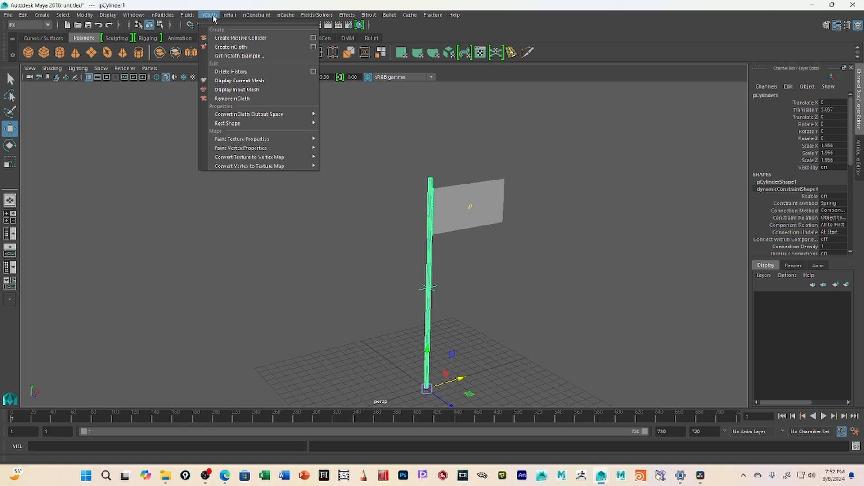
pyautogui.click(252, 42)
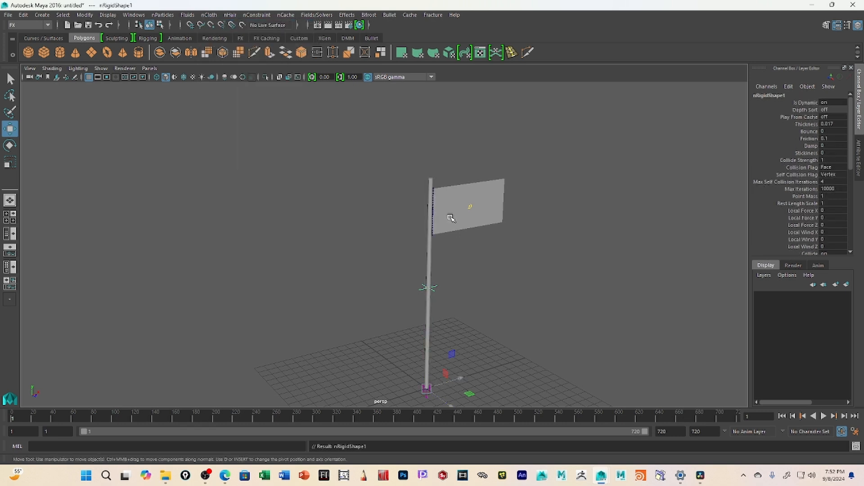
# Play the simulation to about frame 339 and set the flag's draped pose as its initial state
pyautogui.keyDown('alt'); pyautogui.moveTo(517, 270); pyautogui.dragTo(436, 234); pyautogui.keyUp('alt')
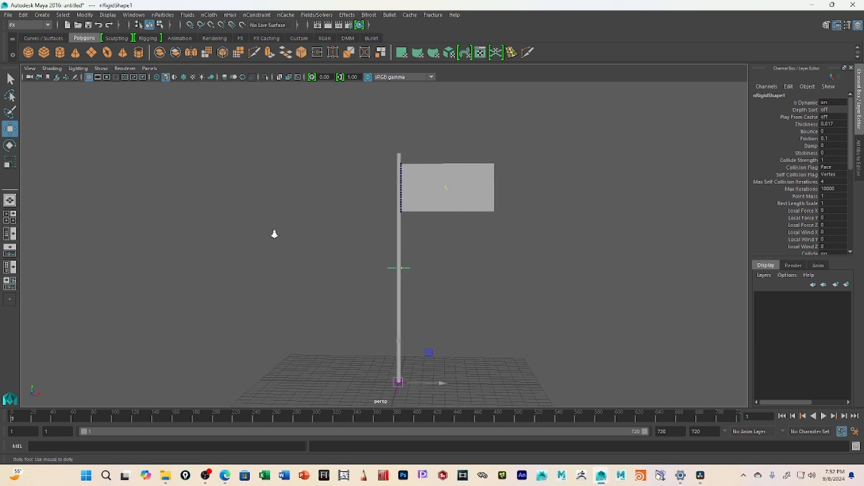
pyautogui.keyDown('alt'); pyautogui.moveTo(274, 233); pyautogui.dragTo(414, 272, button='right'); pyautogui.keyUp('alt')
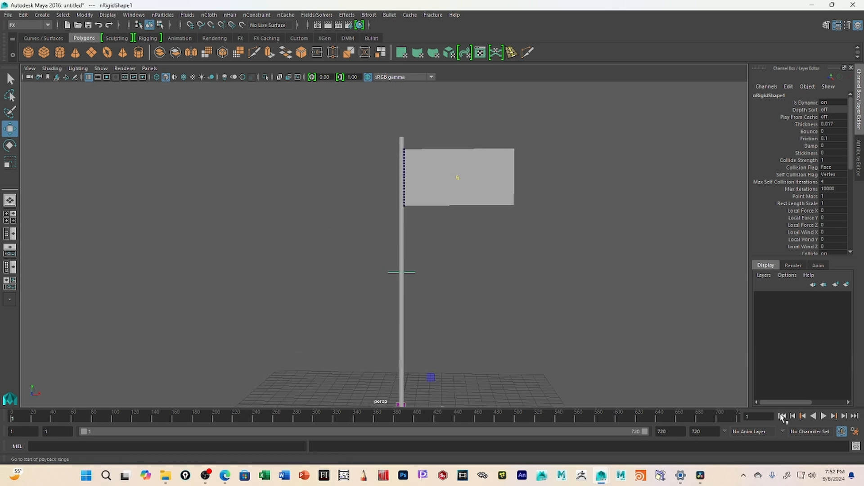
pyautogui.click(824, 416)
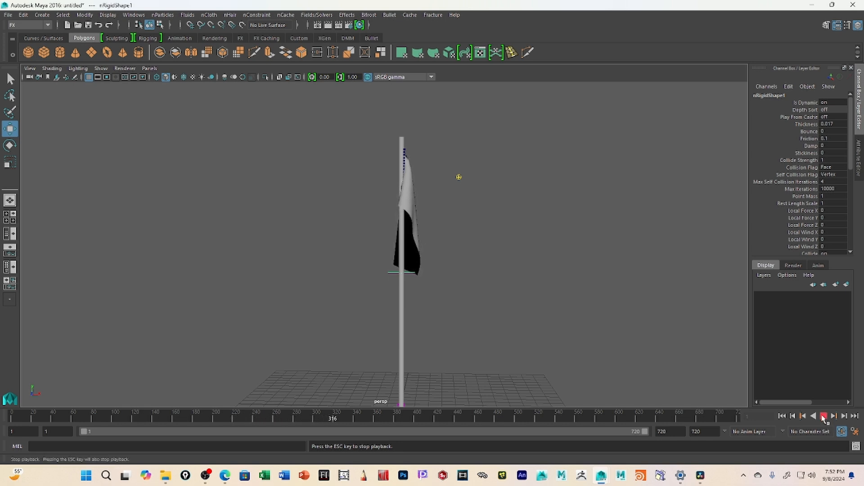
pyautogui.click(823, 415)
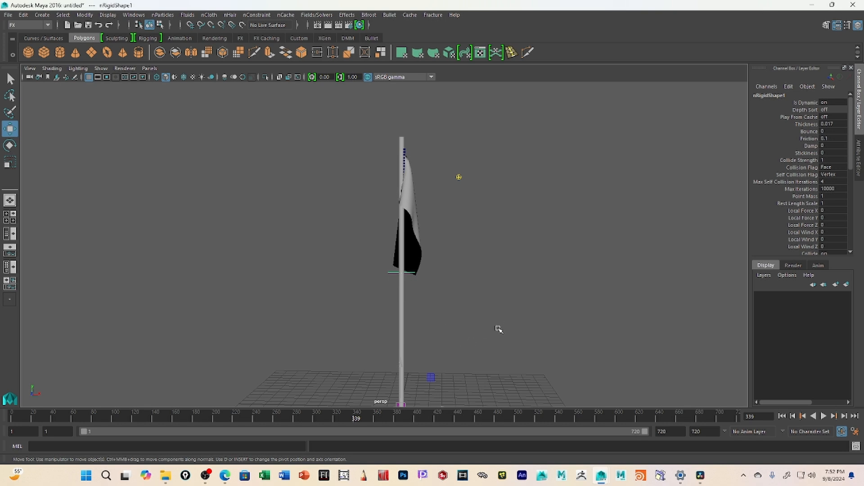
pyautogui.click(410, 188)
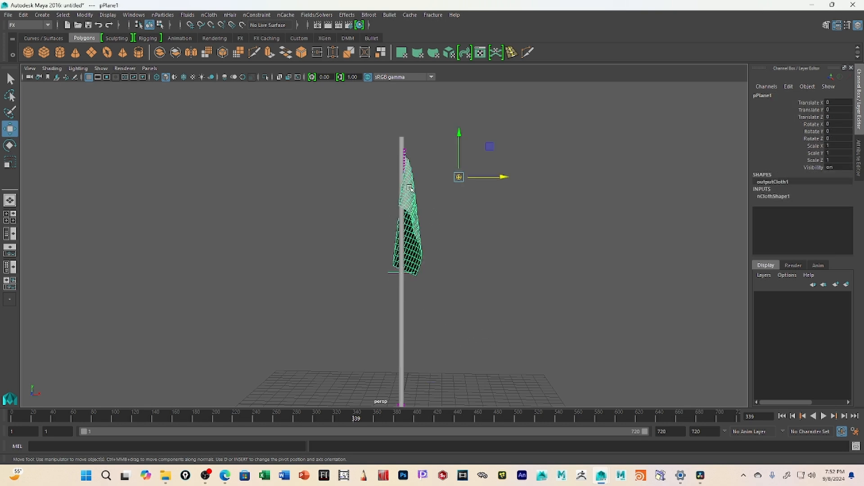
pyautogui.click(321, 16)
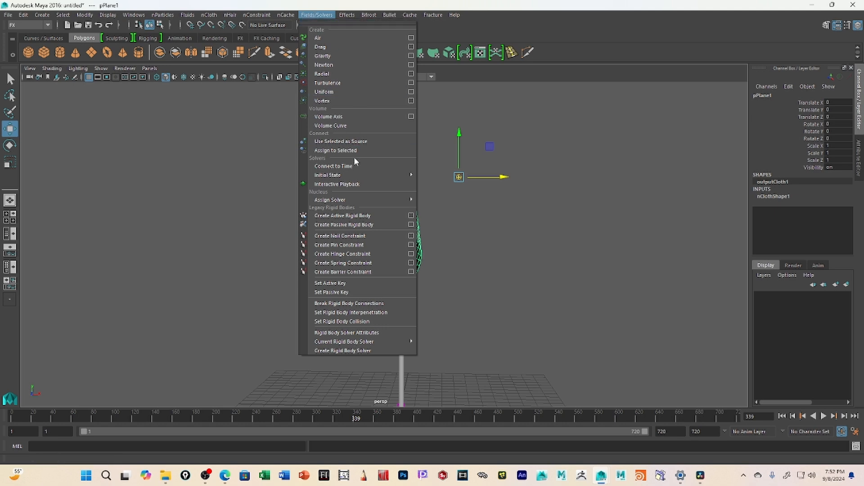
pyautogui.moveTo(363, 178)
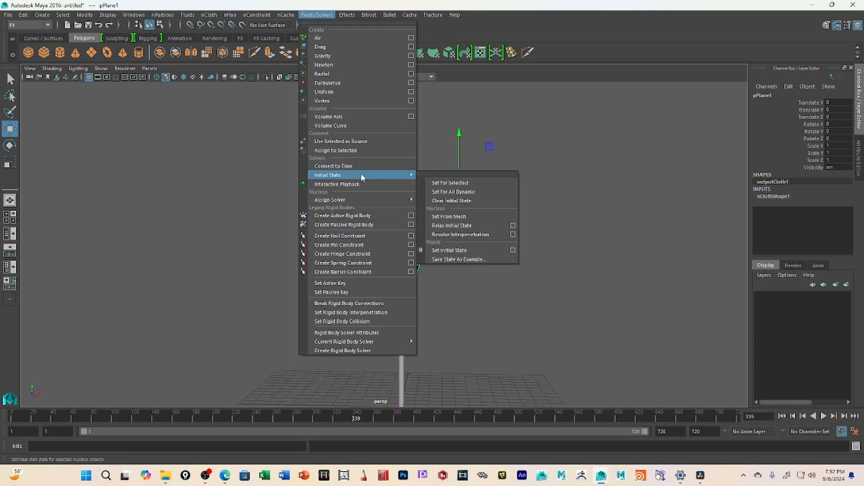
pyautogui.click(476, 186)
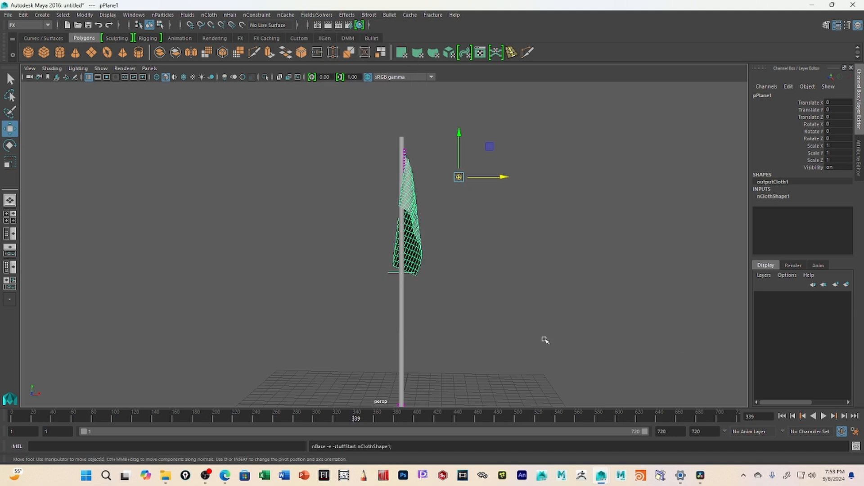
# Replay the simulation from the first frame and set the playback speed to Real-time, finishing back at the first frame
pyautogui.click(782, 416)
pyautogui.click(824, 416)
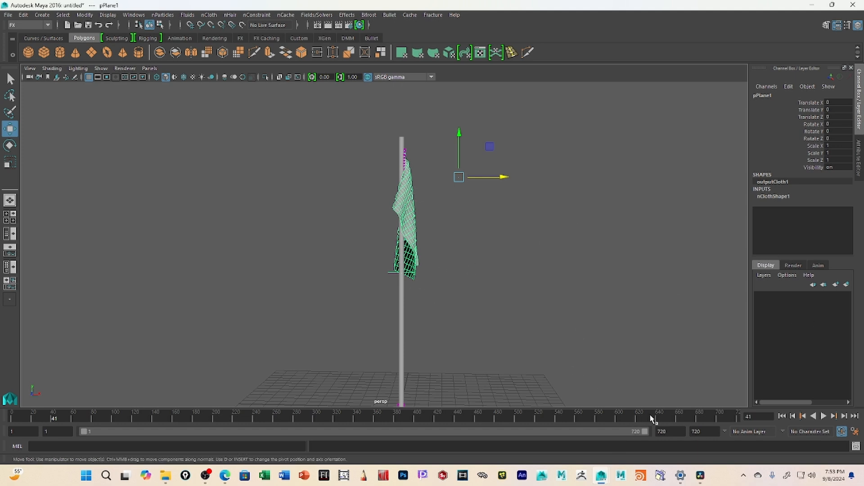
pyautogui.click(618, 418)
pyautogui.rightClick(618, 418)
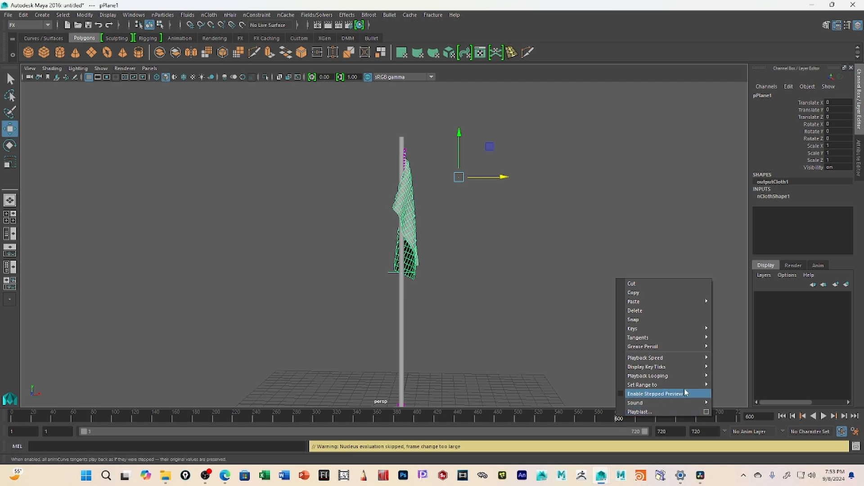
pyautogui.moveTo(669, 358)
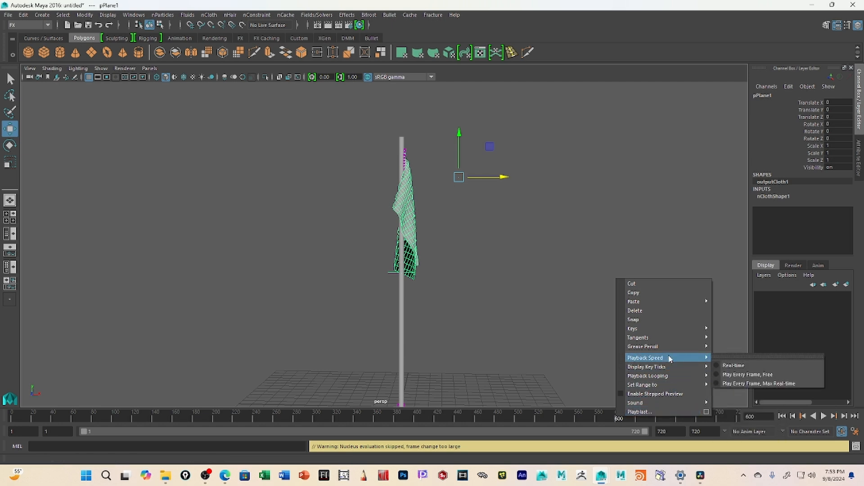
pyautogui.click(739, 367)
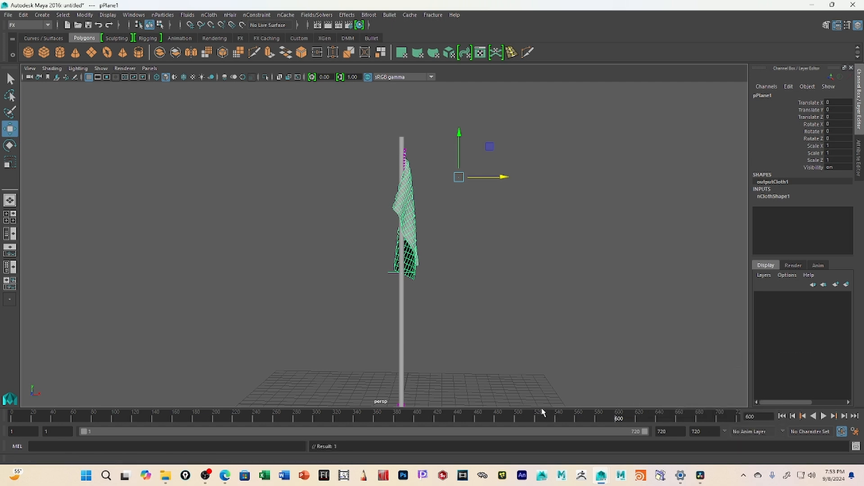
pyautogui.click(782, 416)
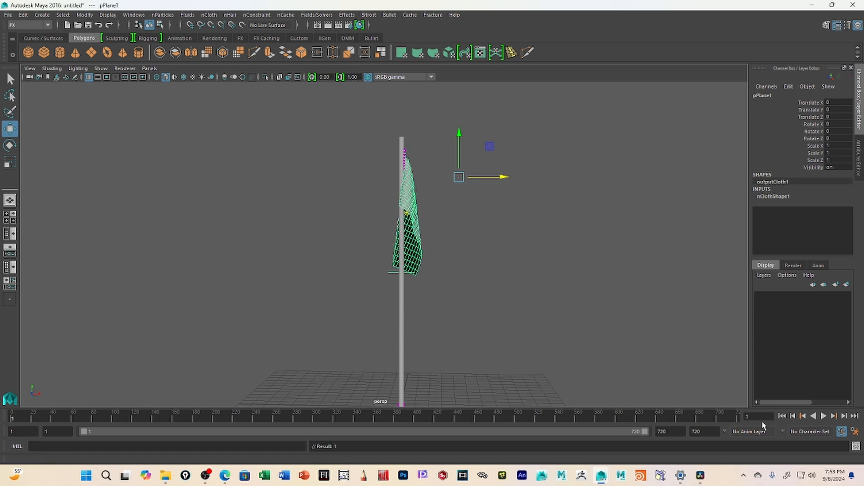
# Import the Violin.wav sound file into the scene with the import file type set to audio
pyautogui.click(8, 15)
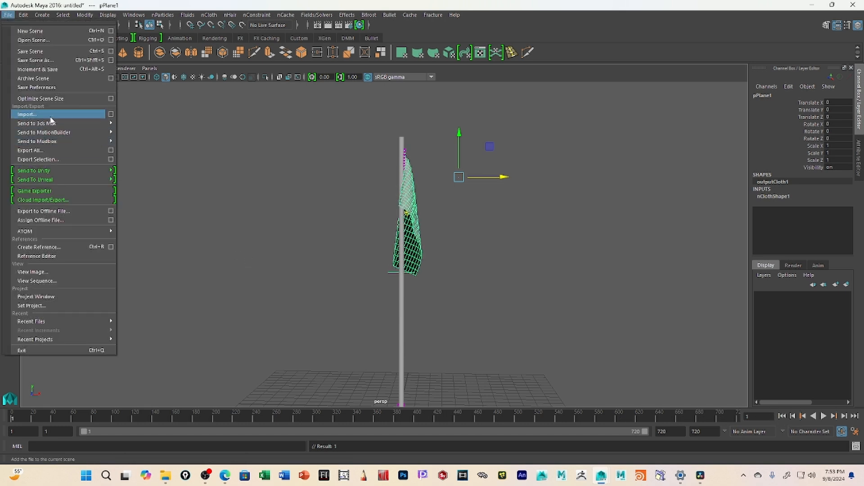
pyautogui.click(111, 114)
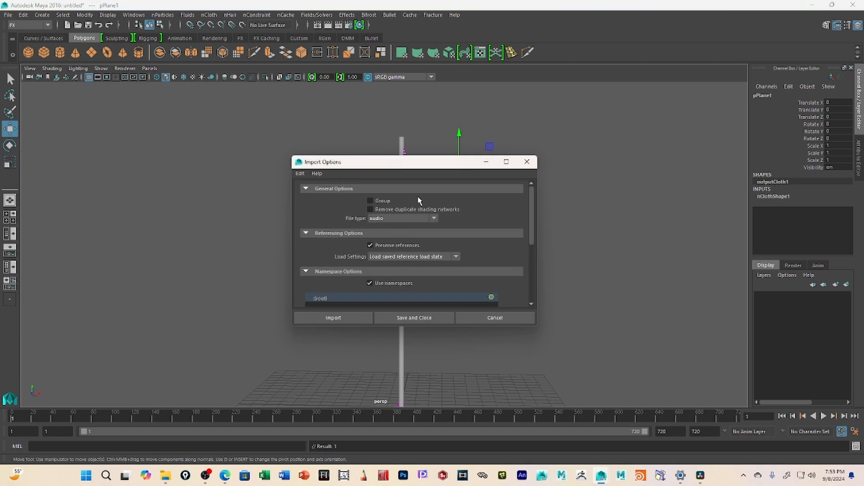
pyautogui.click(398, 219)
pyautogui.click(393, 220)
pyautogui.click(339, 318)
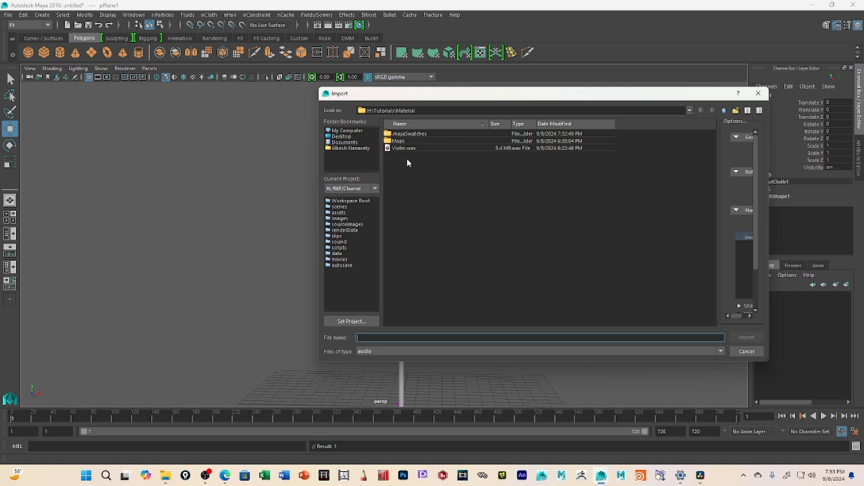
pyautogui.click(427, 149)
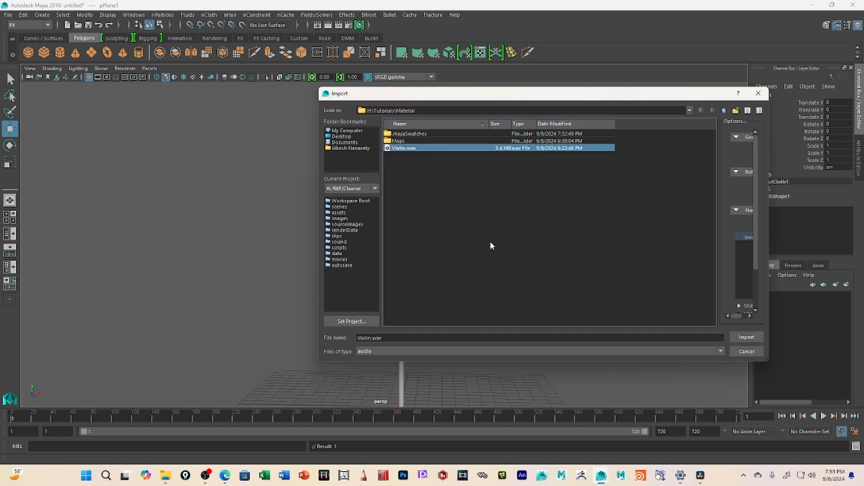
pyautogui.click(746, 338)
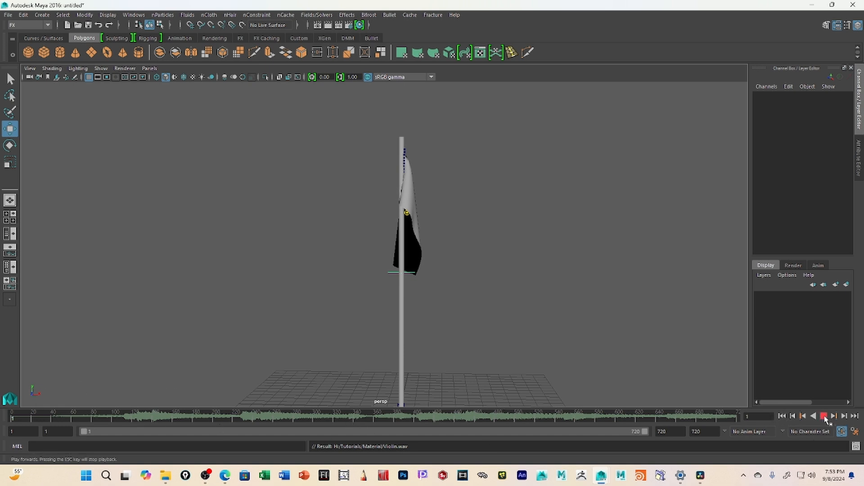
# Play the flag simulation with the imported audio to about frame 343 and return to the first frame
pyautogui.click(824, 416)
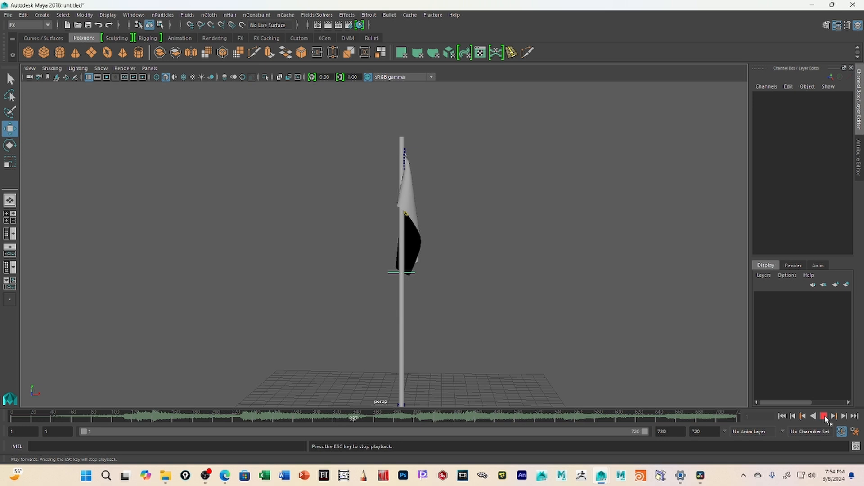
pyautogui.click(824, 416)
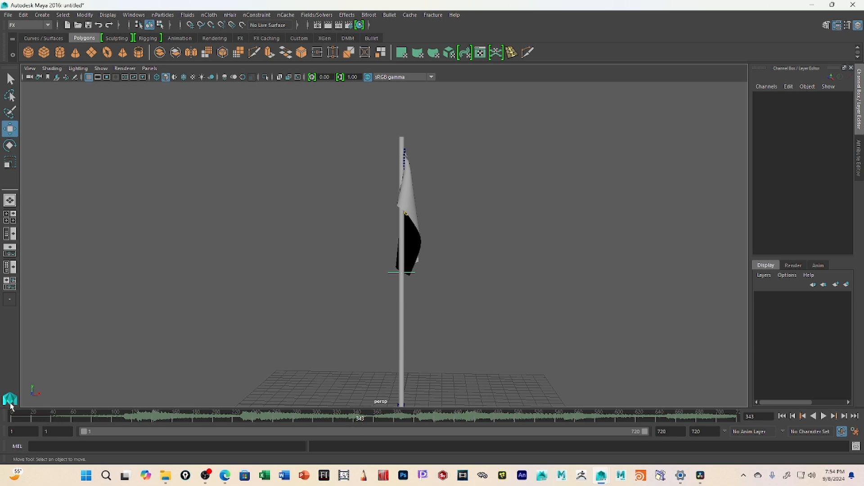
pyautogui.click(781, 415)
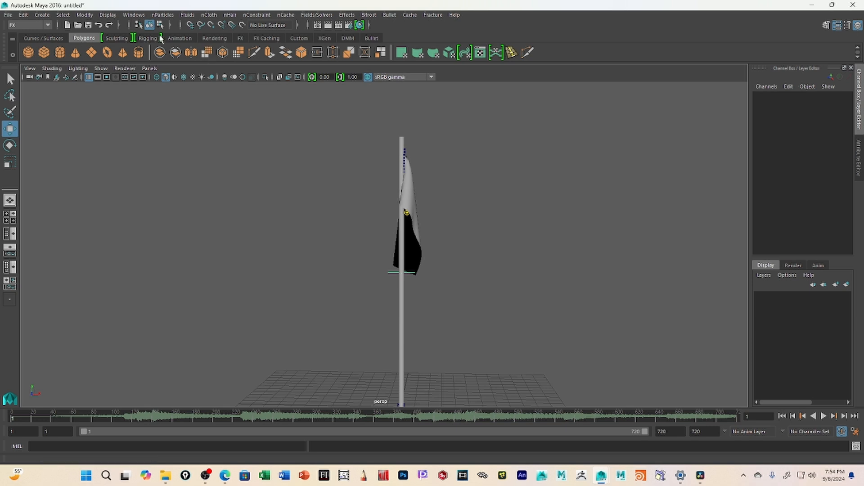
# Select nucleus1 in the Outliner and key its Wind Speed at 0 on frame 1
pyautogui.click(134, 15)
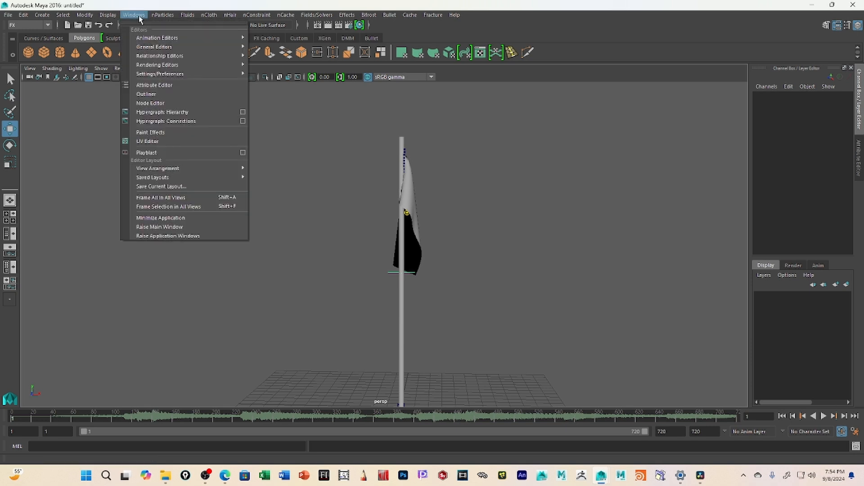
pyautogui.click(153, 94)
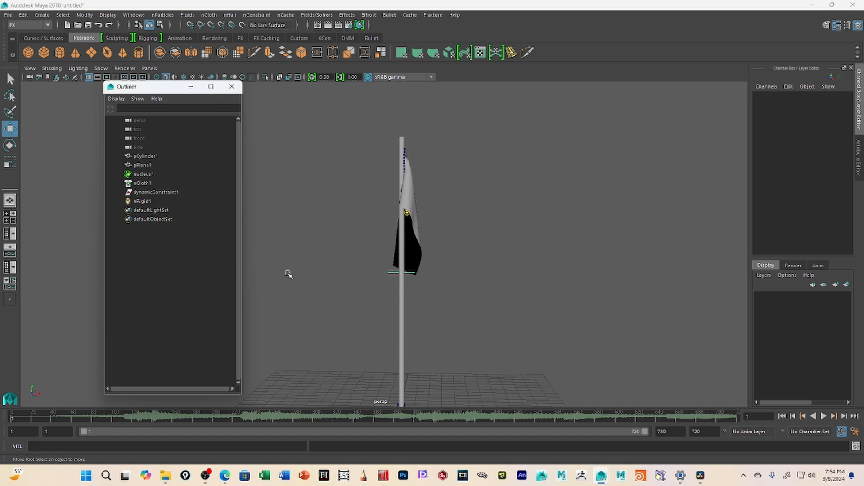
pyautogui.click(145, 175)
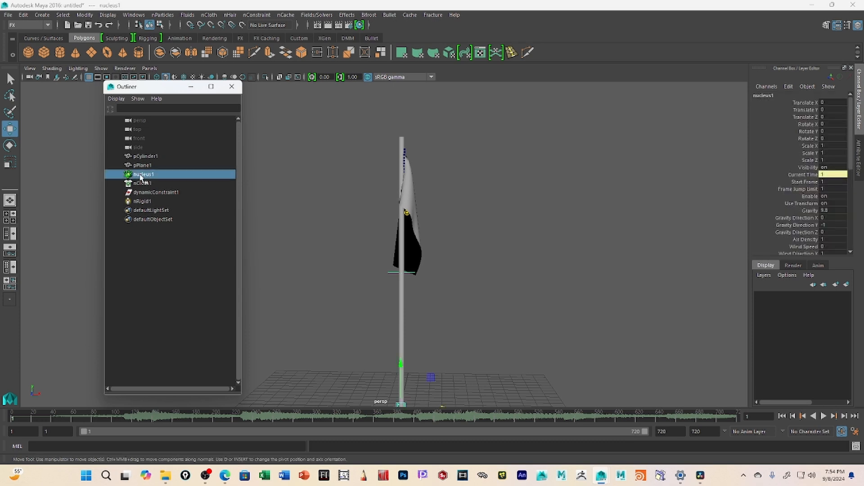
pyautogui.click(859, 160)
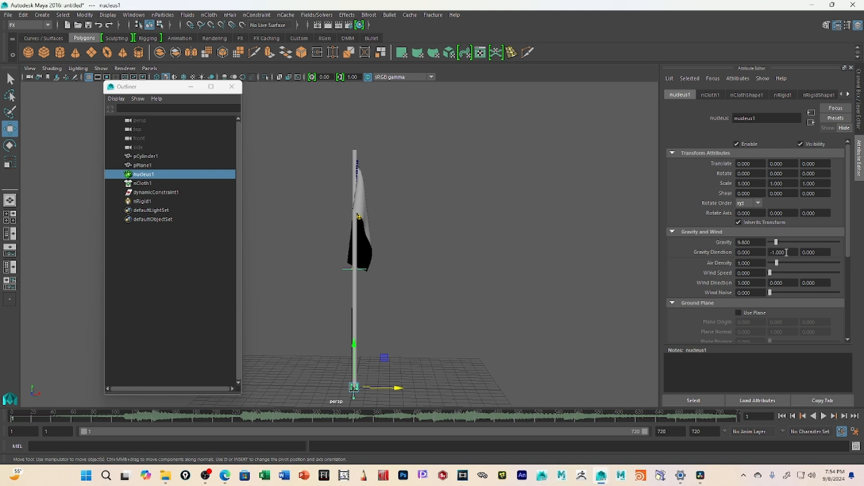
pyautogui.moveTo(787, 252); pyautogui.dragTo(772, 253)
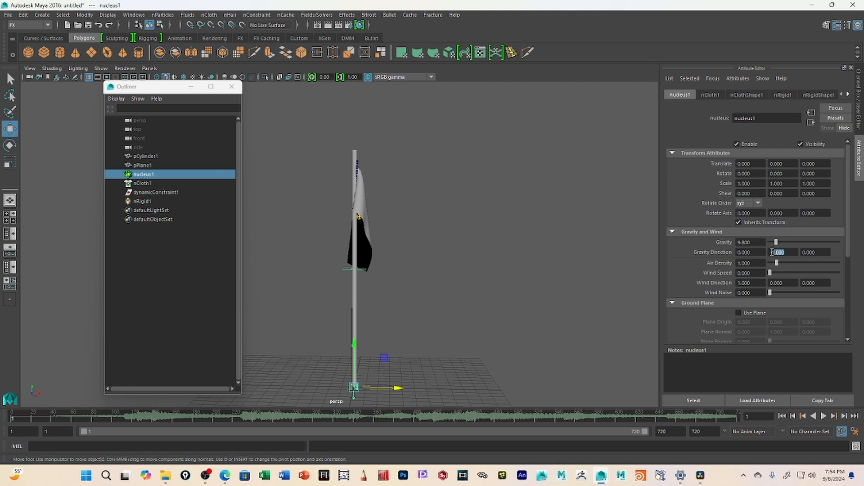
pyautogui.click(755, 274)
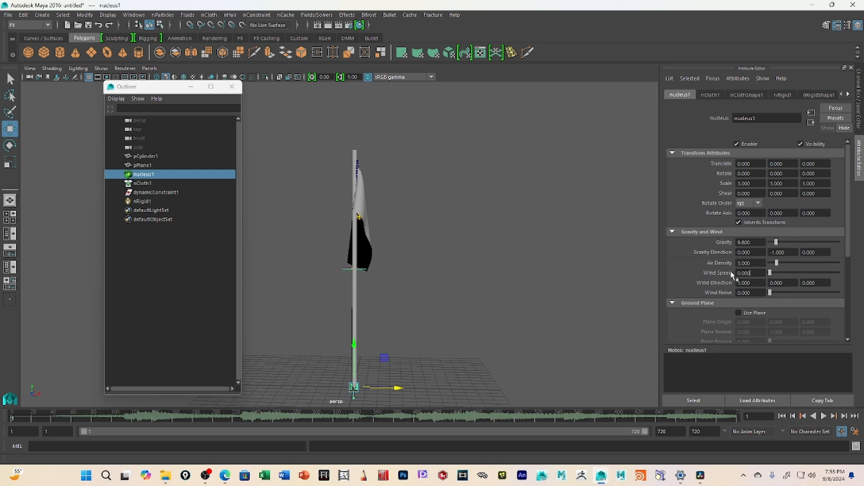
pyautogui.rightClick(759, 274)
pyautogui.click(781, 291)
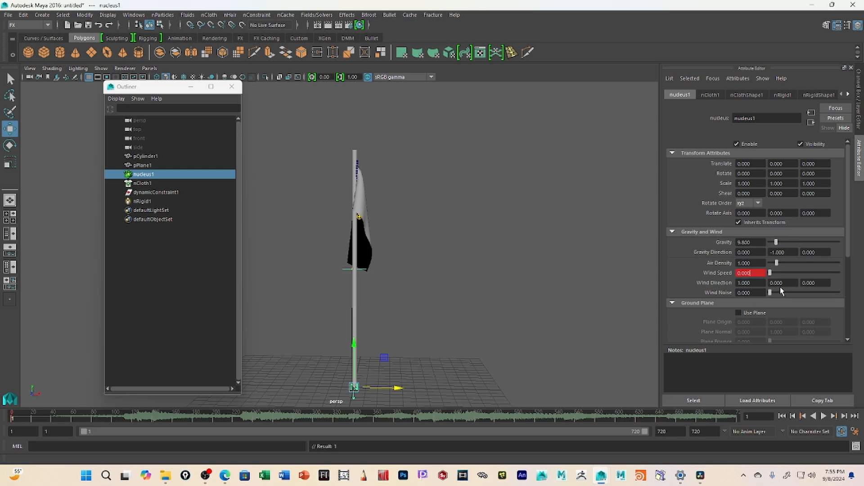
# Play the simulation to frame 44 and key the nucleus Wind Speed at 0 there
pyautogui.click(823, 417)
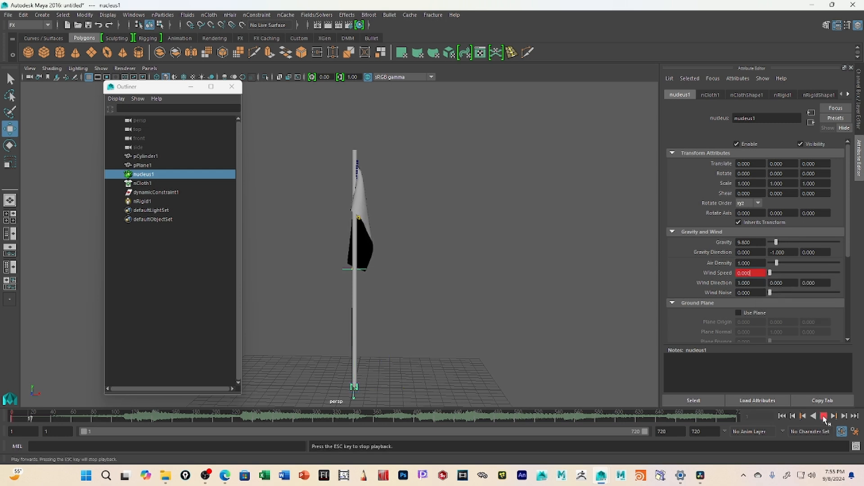
pyautogui.click(823, 417)
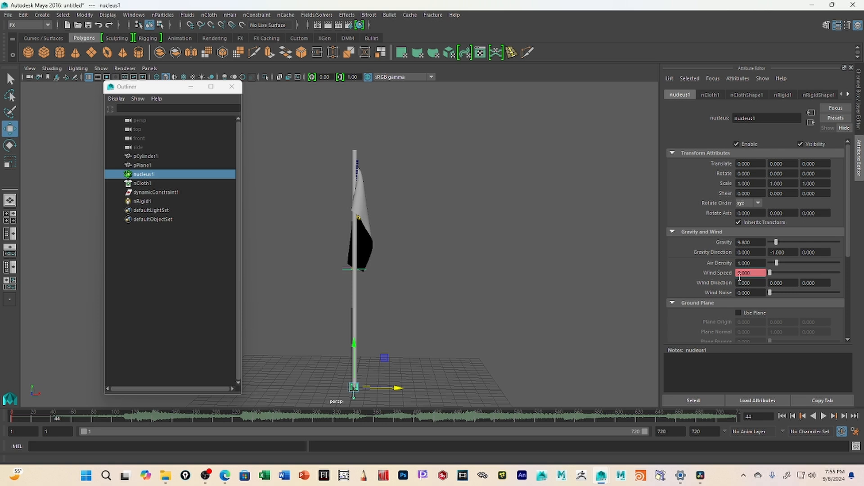
pyautogui.rightClick(758, 275)
pyautogui.click(772, 285)
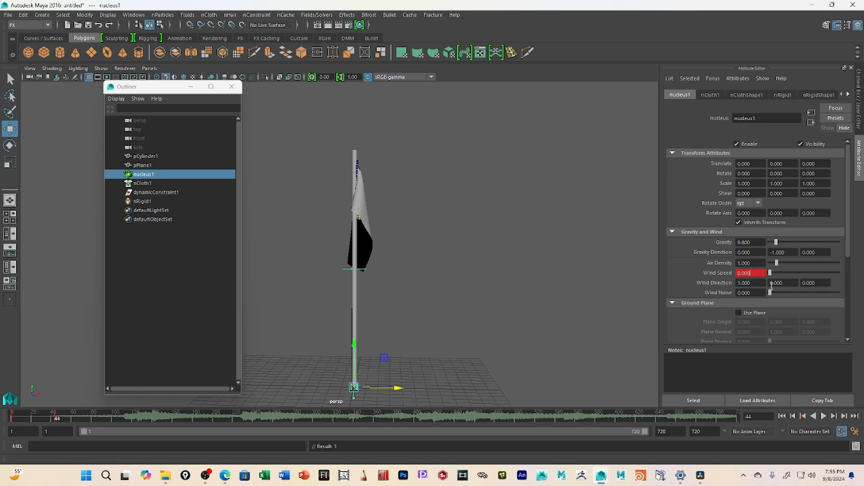
# Continue playback to frame 159 and key the nucleus Wind Speed at about 5.298
pyautogui.click(823, 416)
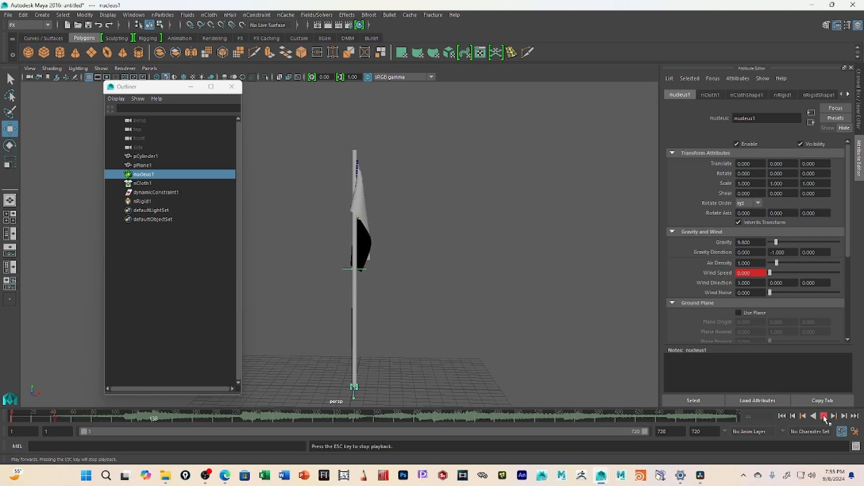
pyautogui.click(824, 416)
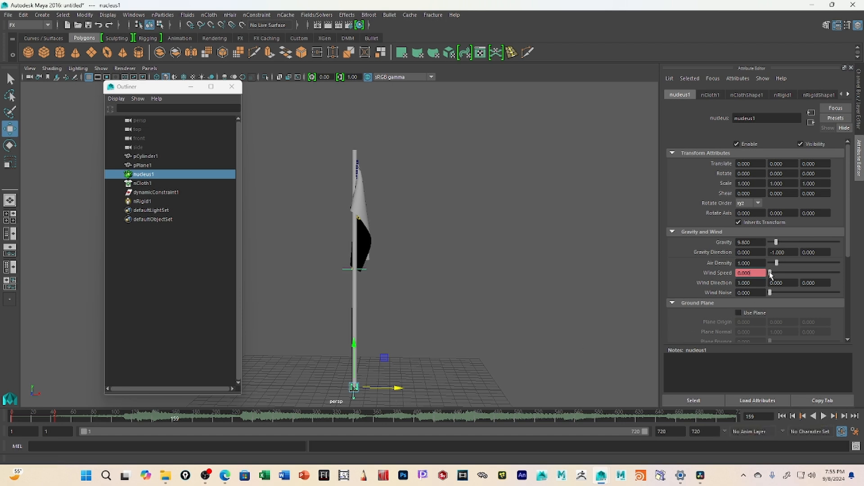
pyautogui.moveTo(770, 274); pyautogui.dragTo(779, 275)
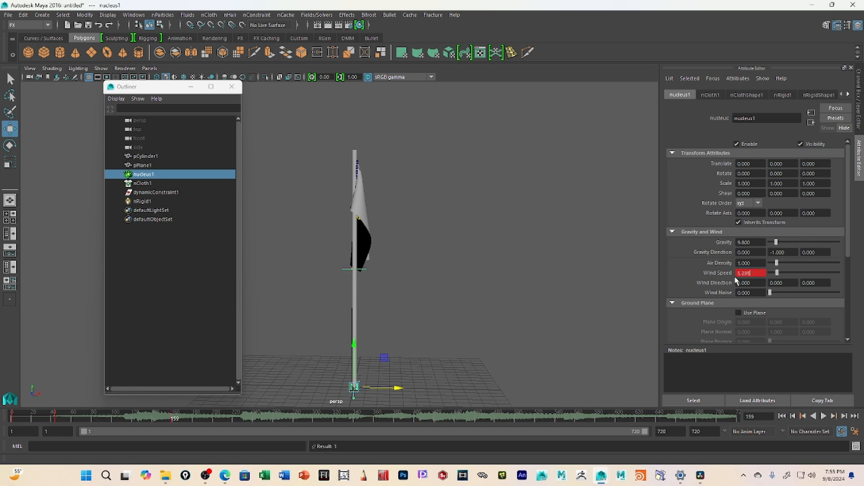
# Replay the simulation from the first frame to frame 265 and key the nucleus Wind Speed at about 10.265
pyautogui.click(782, 416)
pyautogui.click(824, 416)
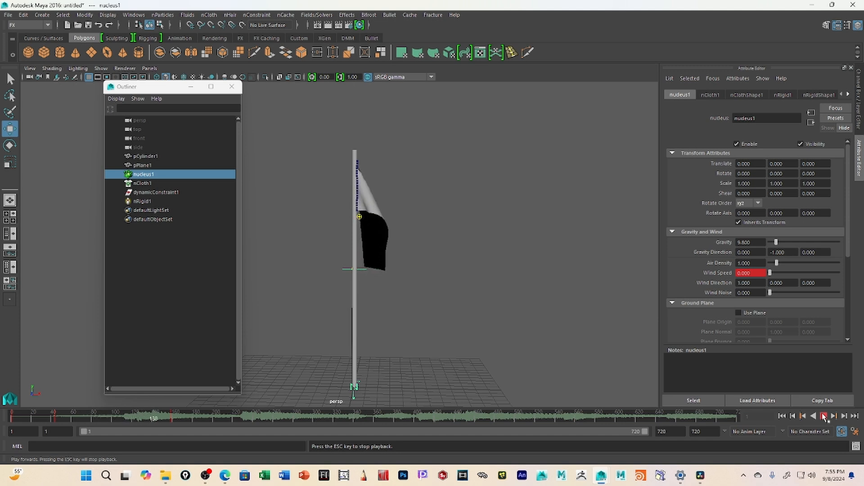
pyautogui.click(824, 417)
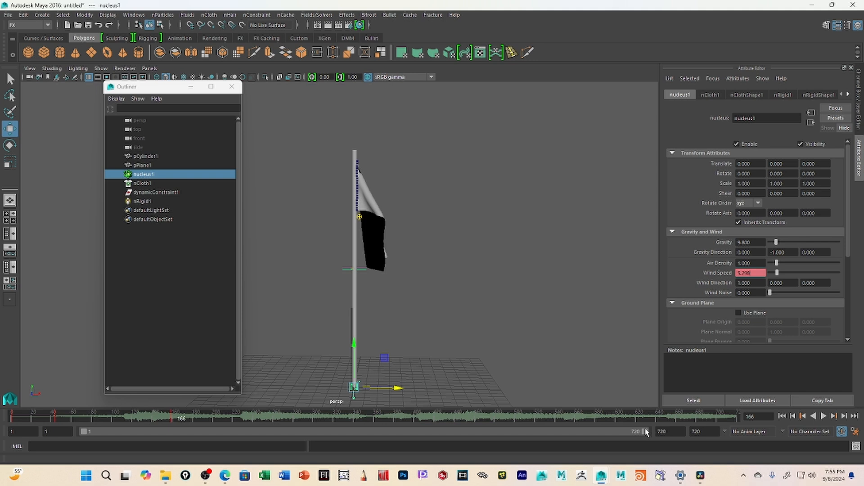
pyautogui.click(824, 417)
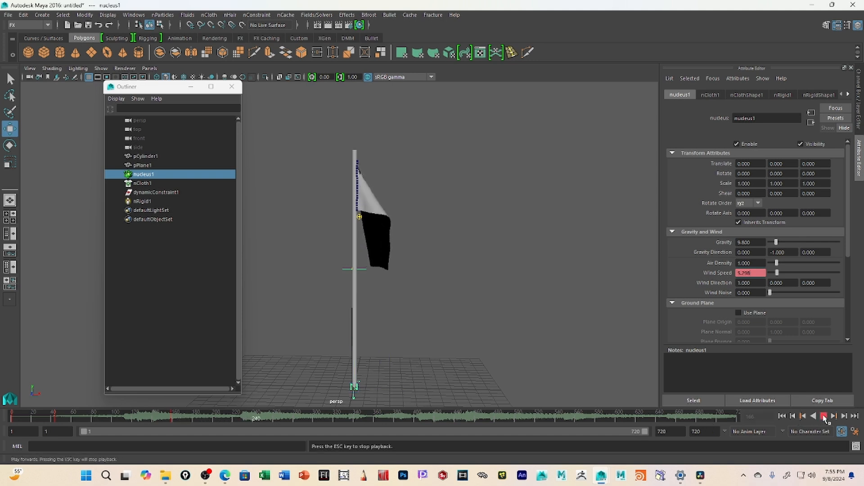
pyautogui.click(823, 417)
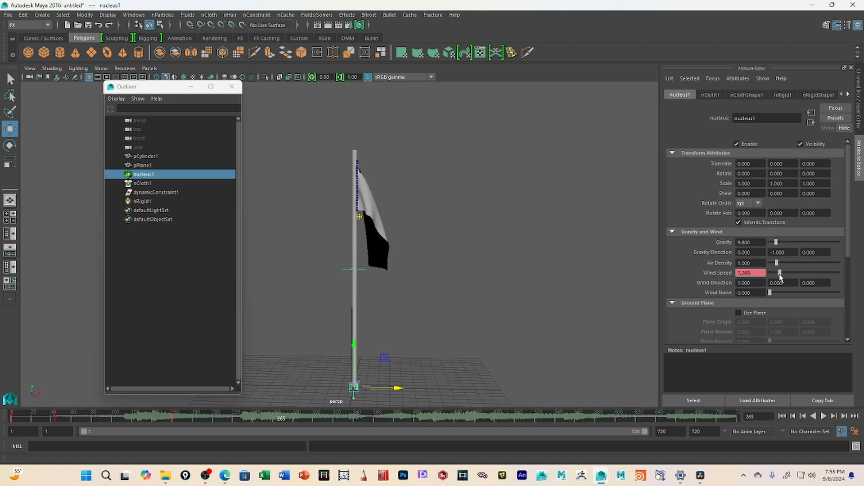
pyautogui.moveTo(782, 274); pyautogui.dragTo(783, 275)
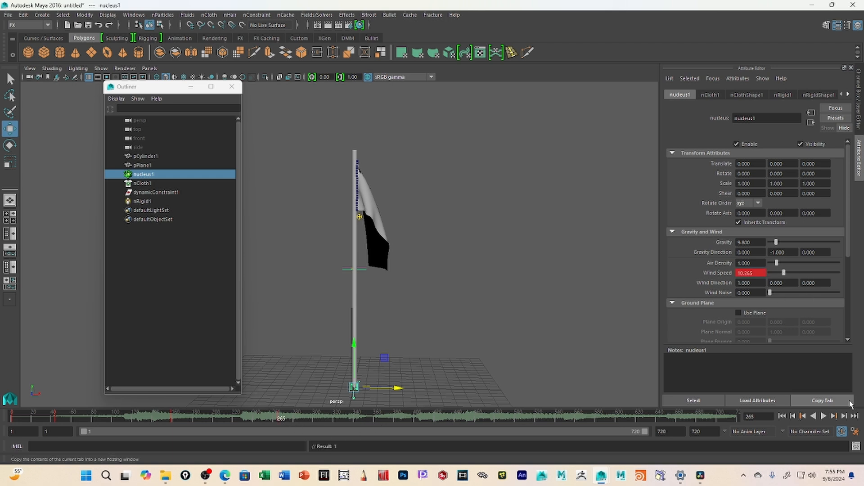
# Play from the first frame to frame 338 and key the nucleus Wind Speed at about 13.245
pyautogui.click(782, 416)
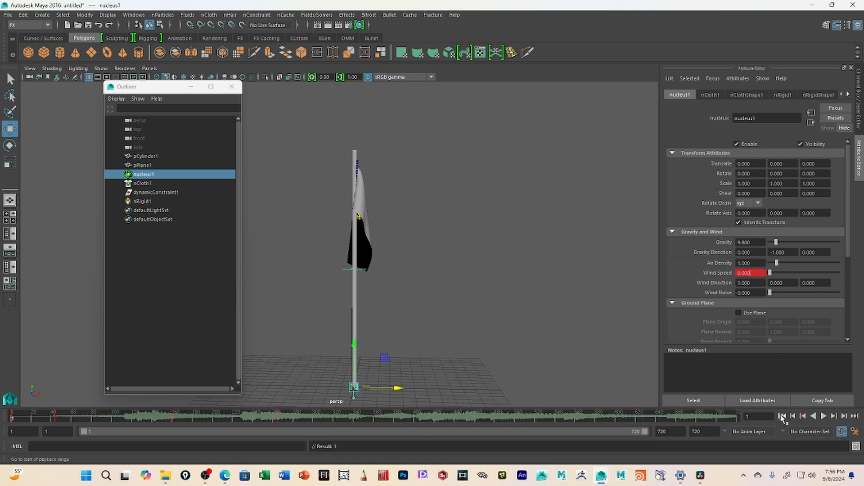
pyautogui.click(823, 416)
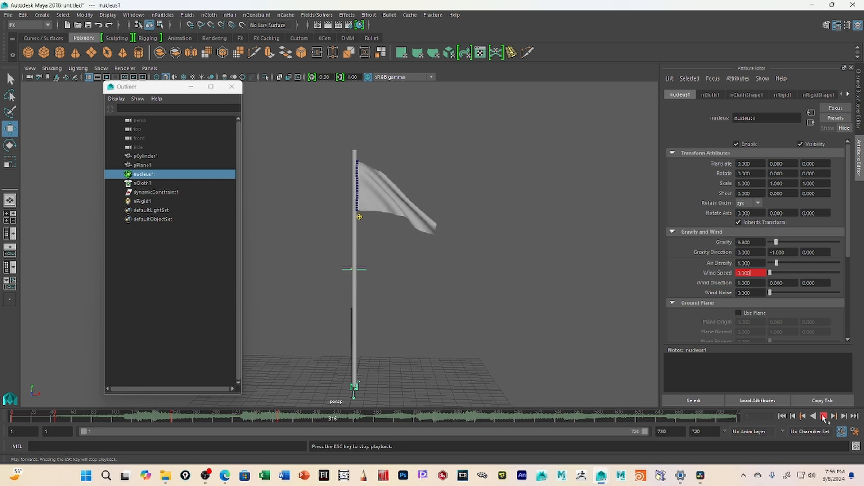
pyautogui.click(824, 417)
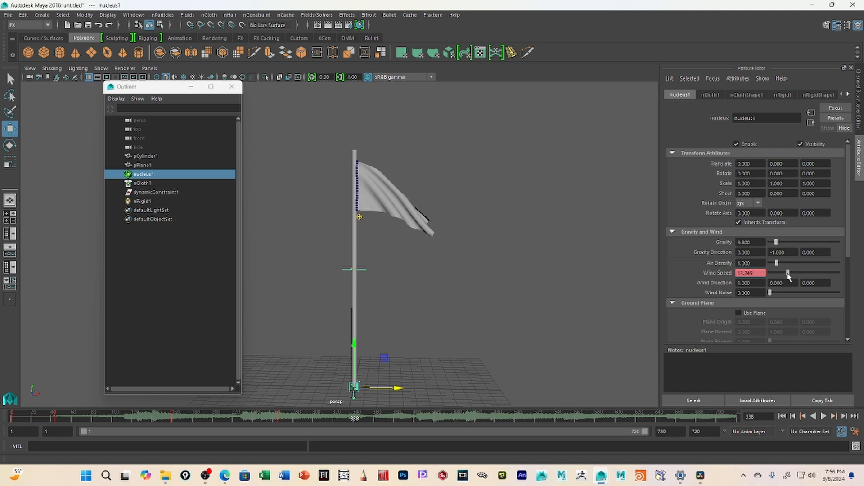
# Replay the flag simulation with the keyed wind from the first frame to frame 537, then return to the start
pyautogui.click(781, 416)
pyautogui.click(824, 416)
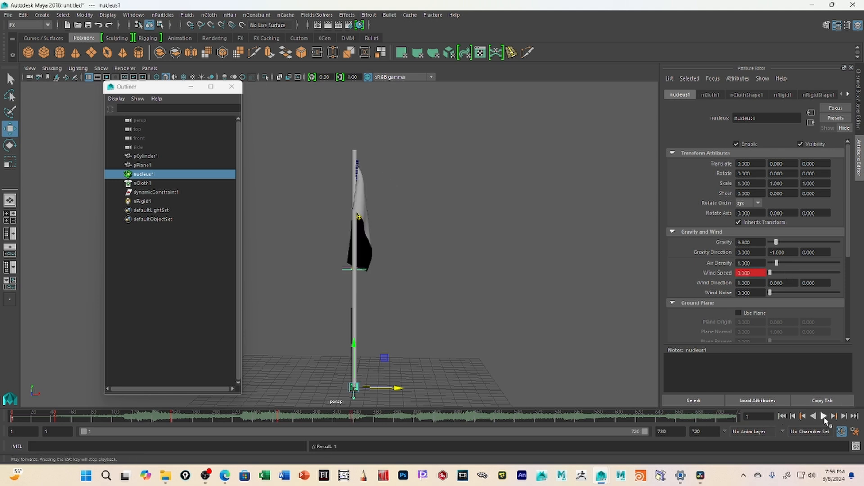
pyautogui.click(824, 416)
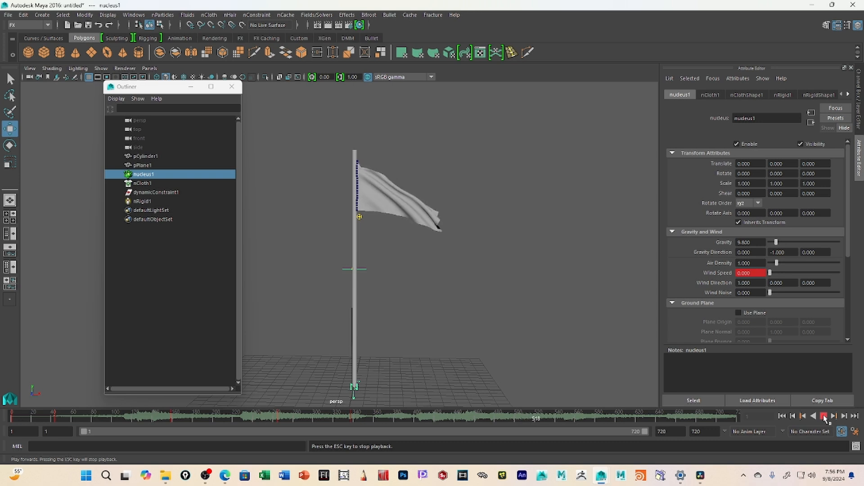
pyautogui.click(824, 416)
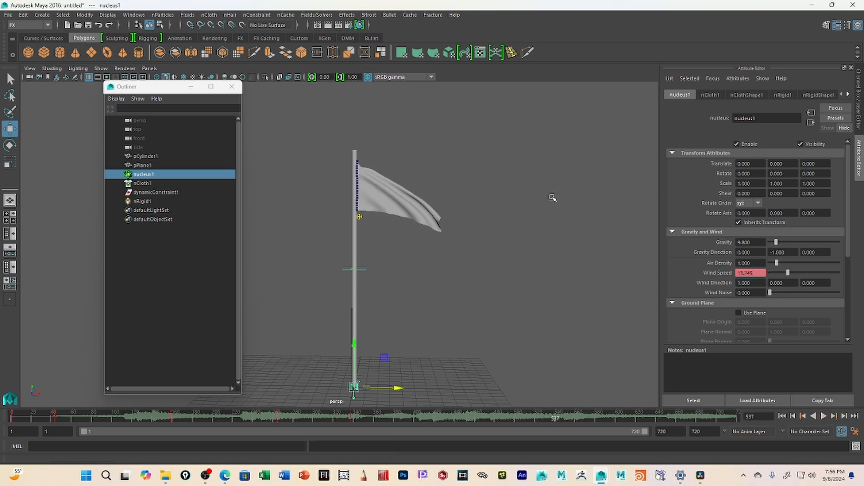
pyautogui.click(783, 417)
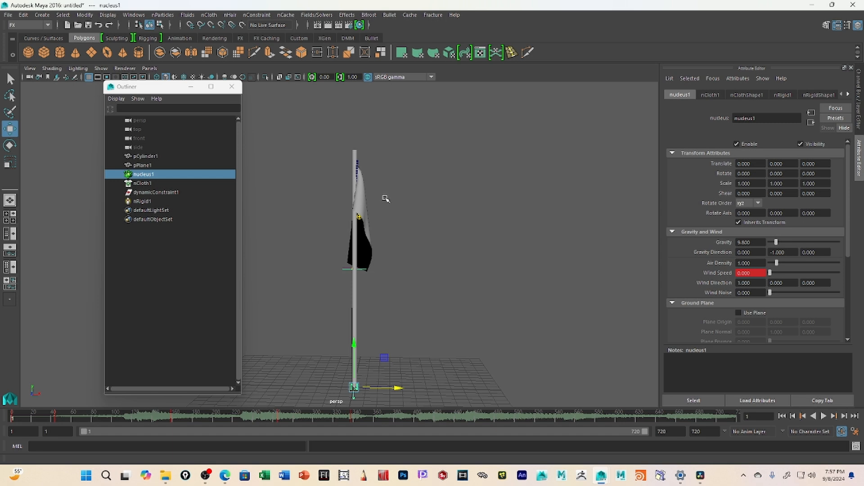
# Assign a new Lambert material to the flag plane
pyautogui.click(362, 200)
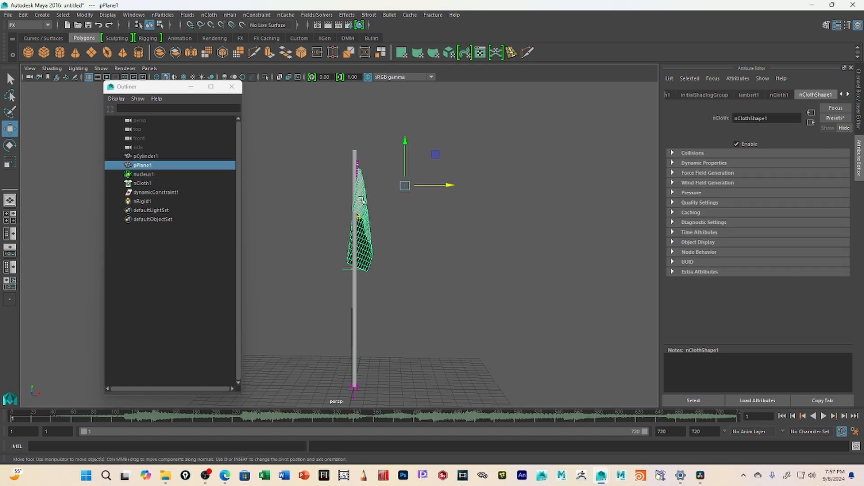
pyautogui.rightClick(360, 189)
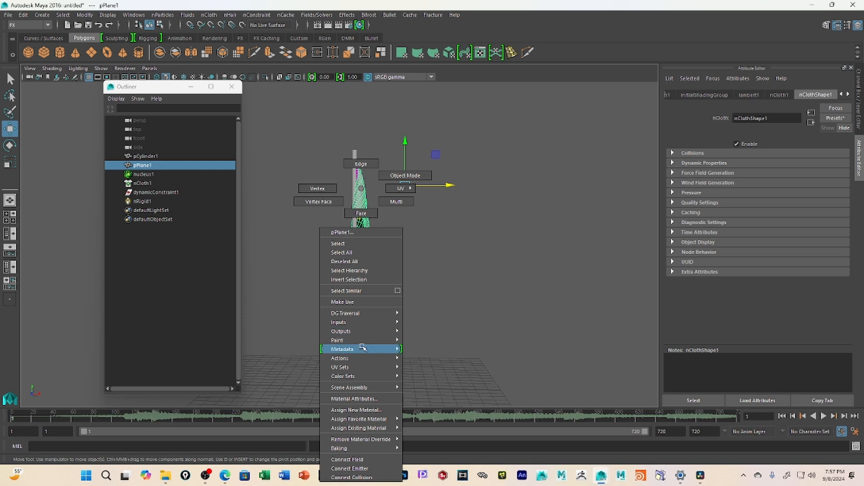
pyautogui.moveTo(368, 420)
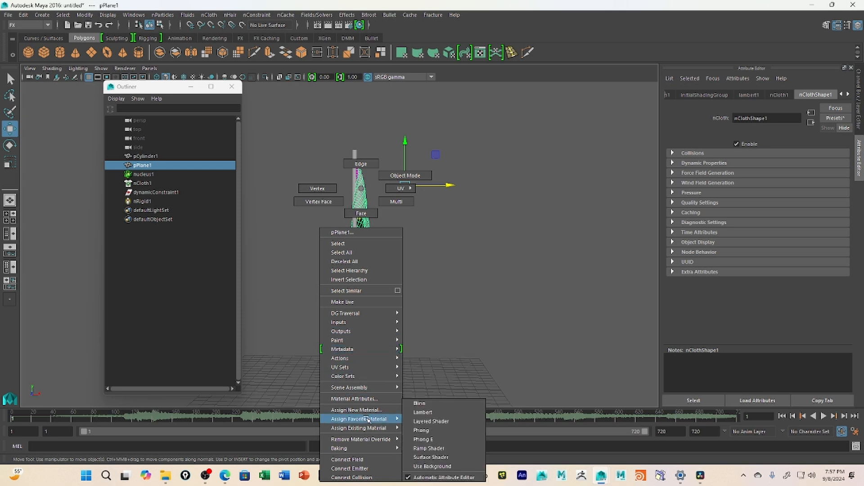
pyautogui.click(435, 413)
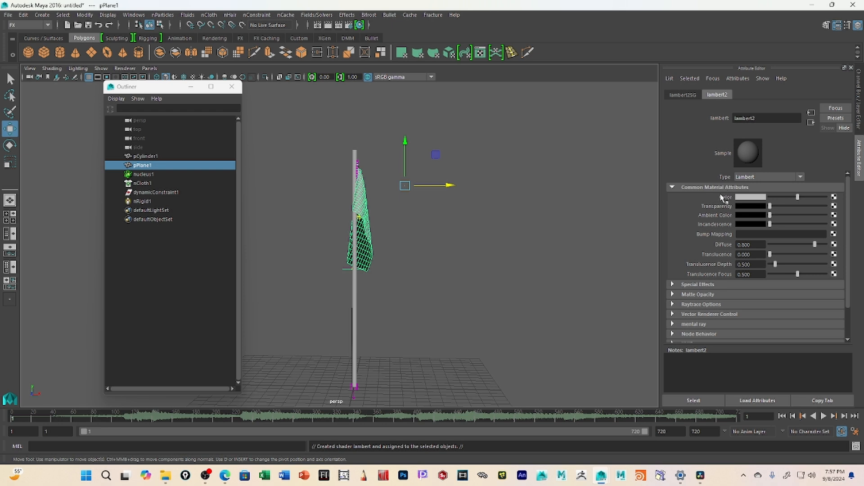
# Map a File texture using 0_fwTy2C13VovqorPG.jpg to the flag material's Color and display textures in the viewport
pyautogui.click(834, 198)
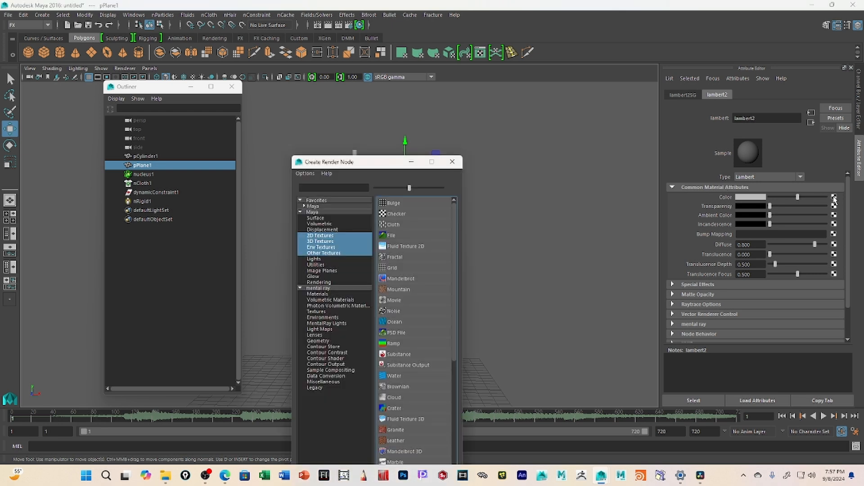
pyautogui.click(407, 238)
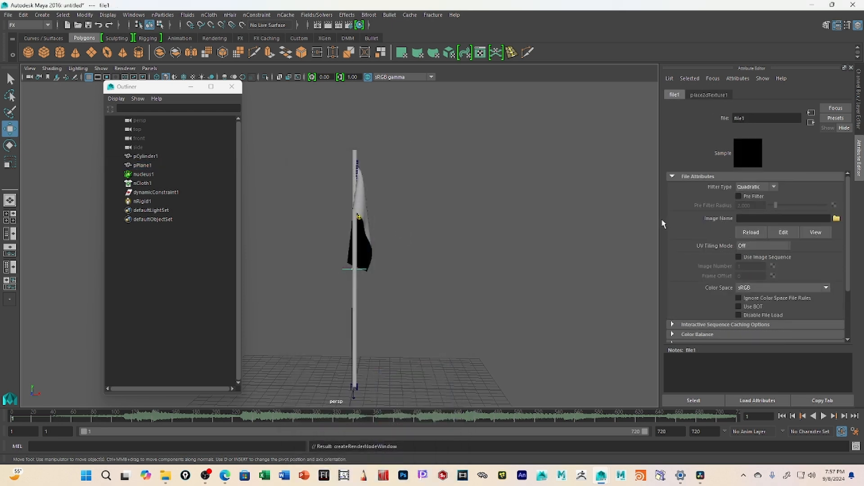
pyautogui.click(836, 219)
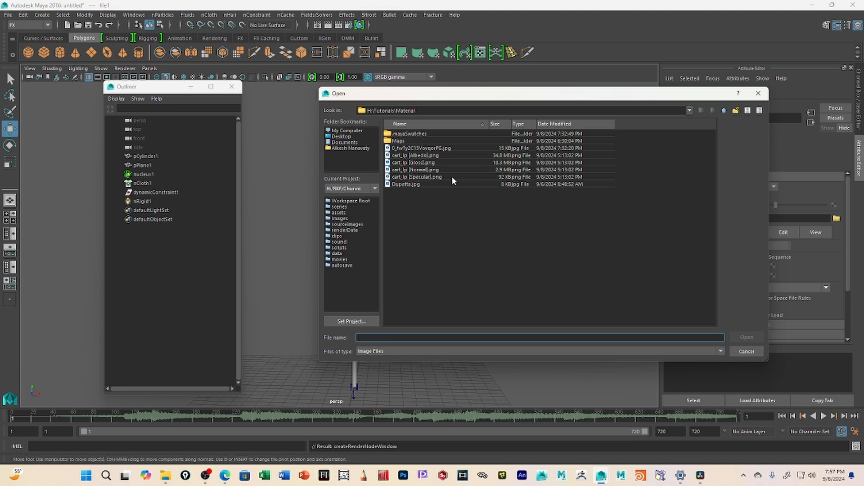
pyautogui.click(437, 149)
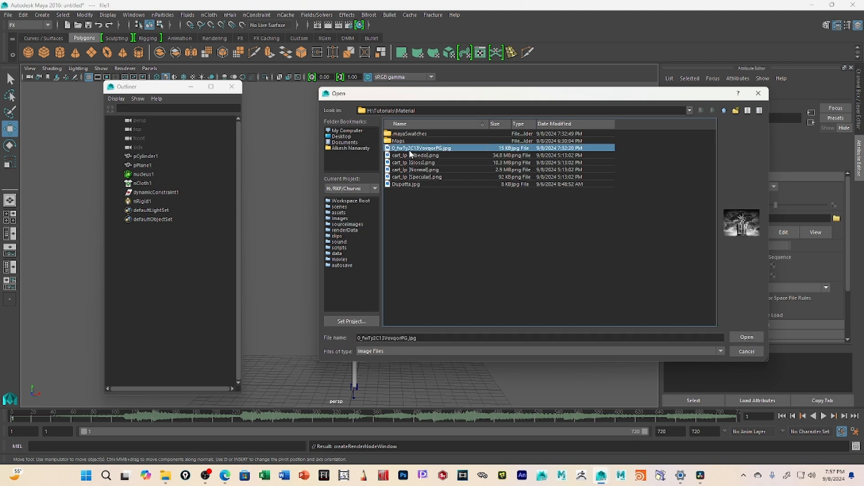
pyautogui.click(752, 338)
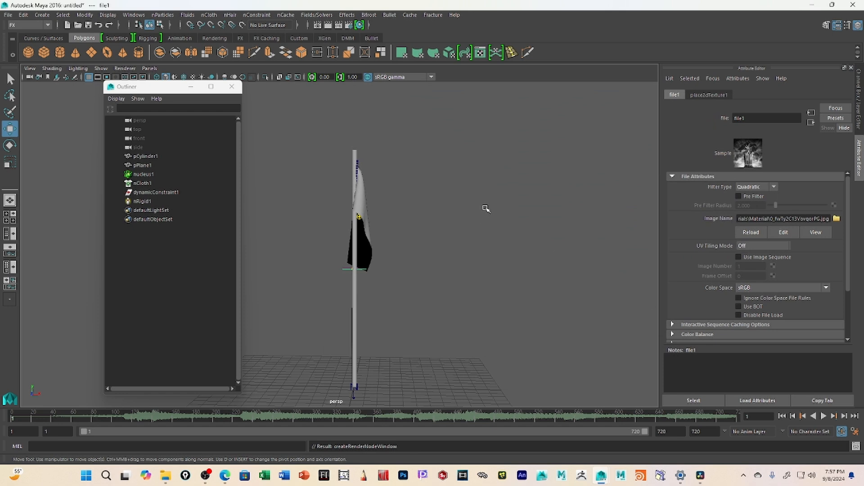
pyautogui.press('6')
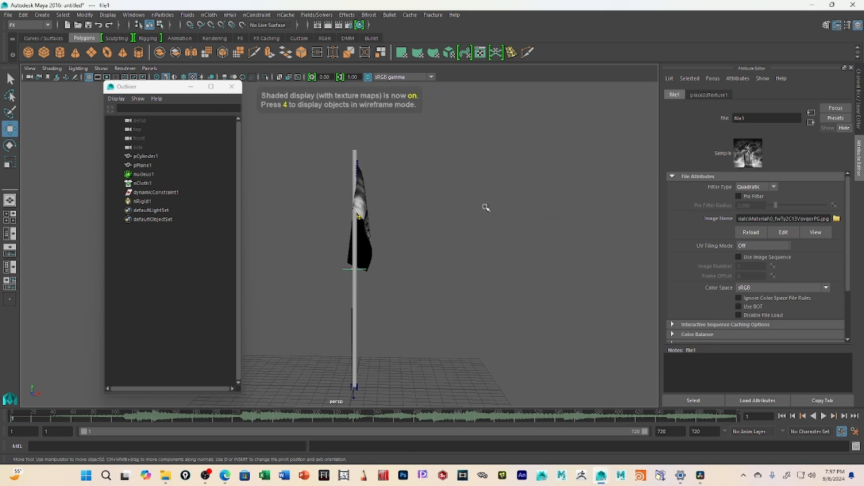
# Play the textured flag simulation to frame 649 and select the nucleus1 node
pyautogui.click(824, 416)
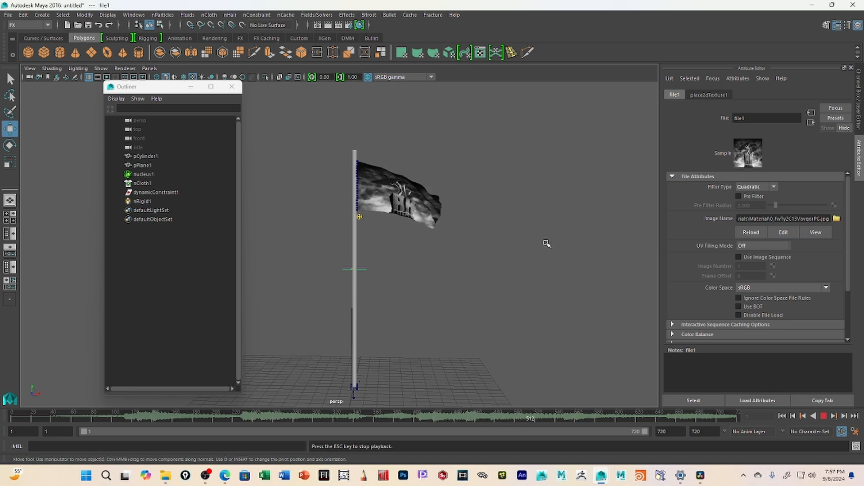
pyautogui.click(824, 416)
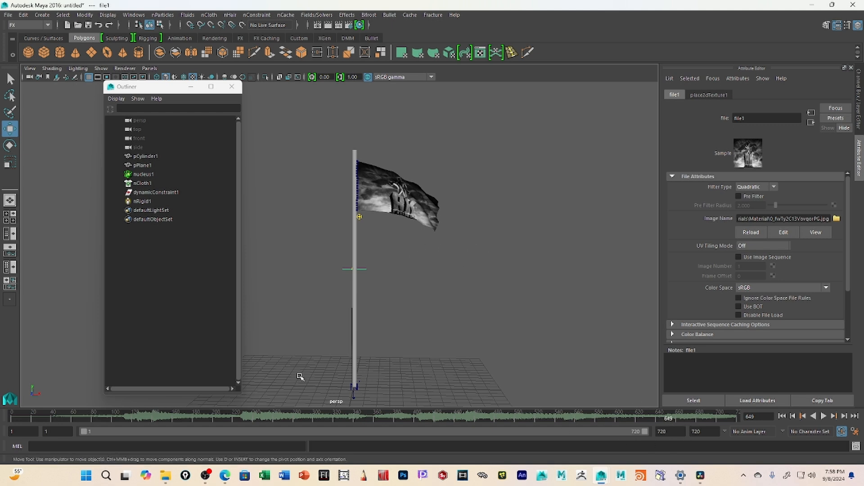
pyautogui.click(144, 177)
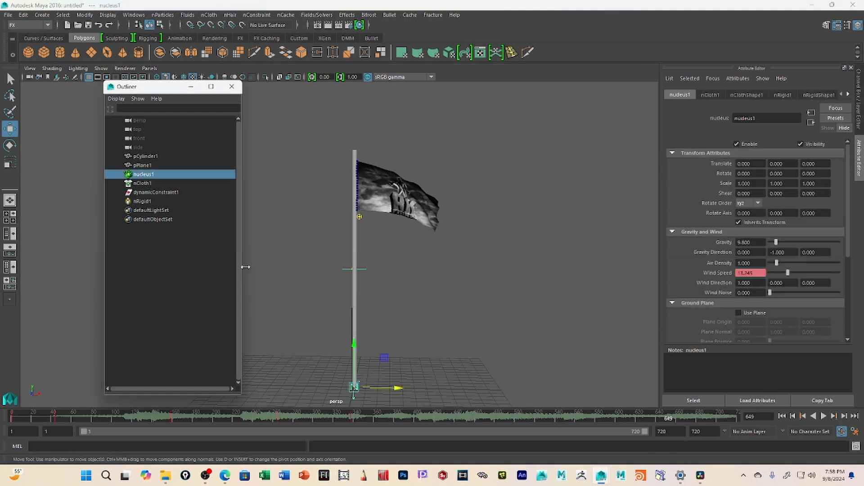